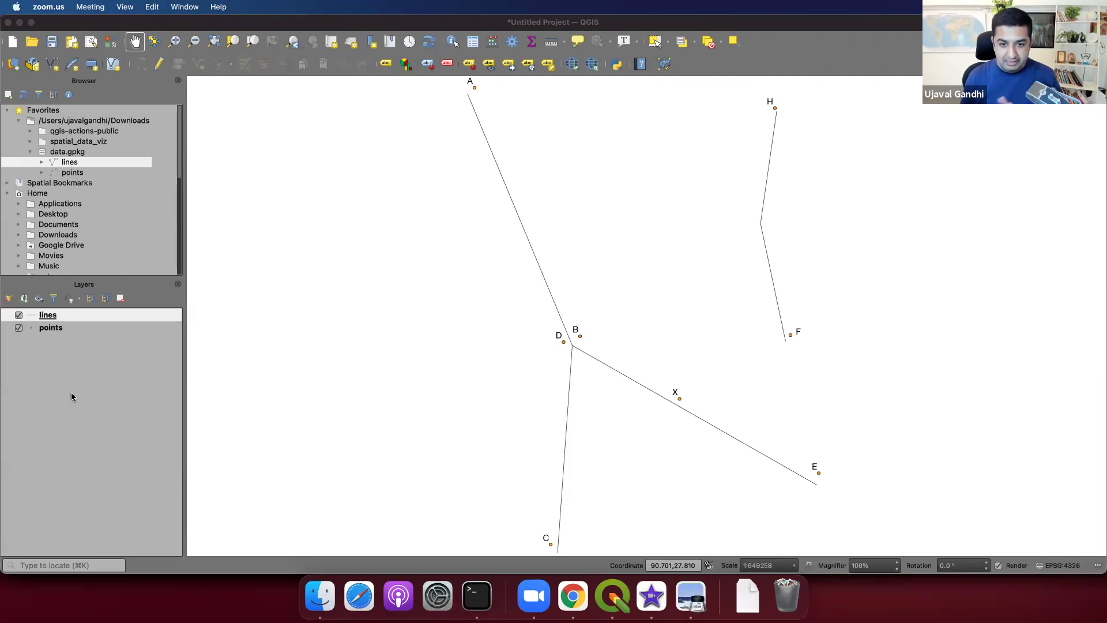
Toggle the points layer off and back on and adjust the map view.
left_click(19, 329)
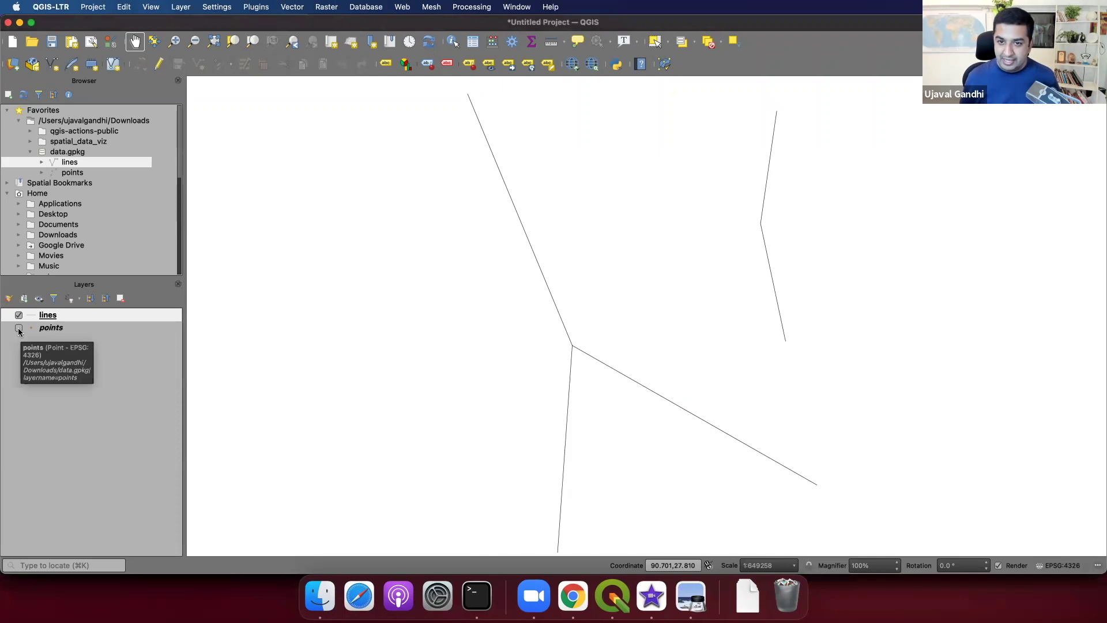
left_click(19, 329)
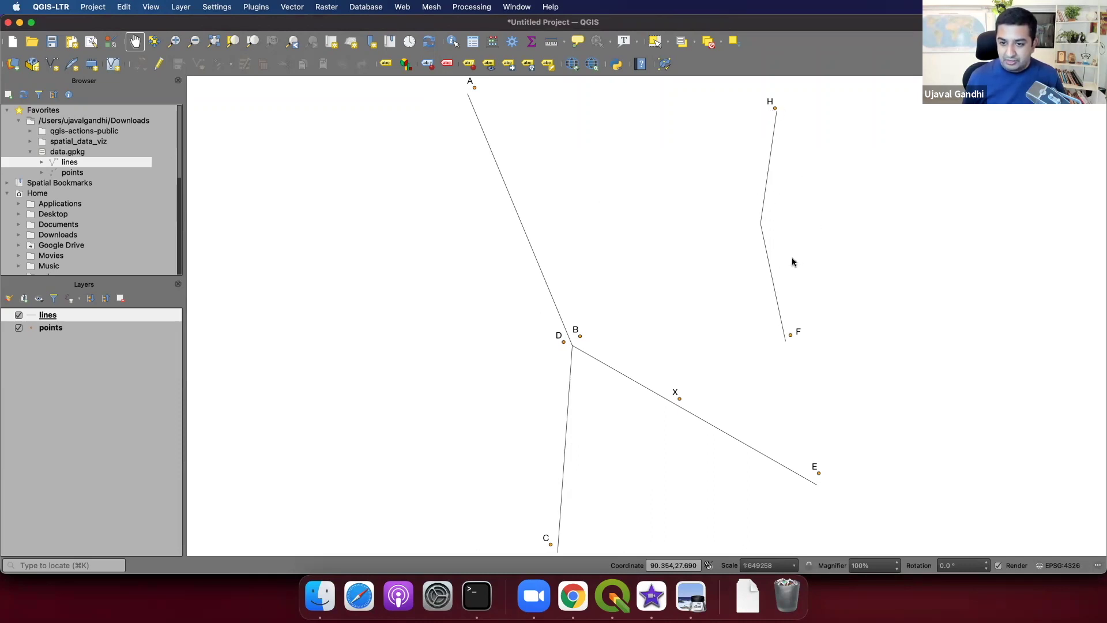
mouse_move(799, 282)
left_mouse_down()
mouse_move(793, 263)
mouse_move(809, 286)
mouse_move(821, 266)
mouse_move(833, 293)
mouse_move(835, 255)
mouse_move(839, 270)
left_mouse_up()
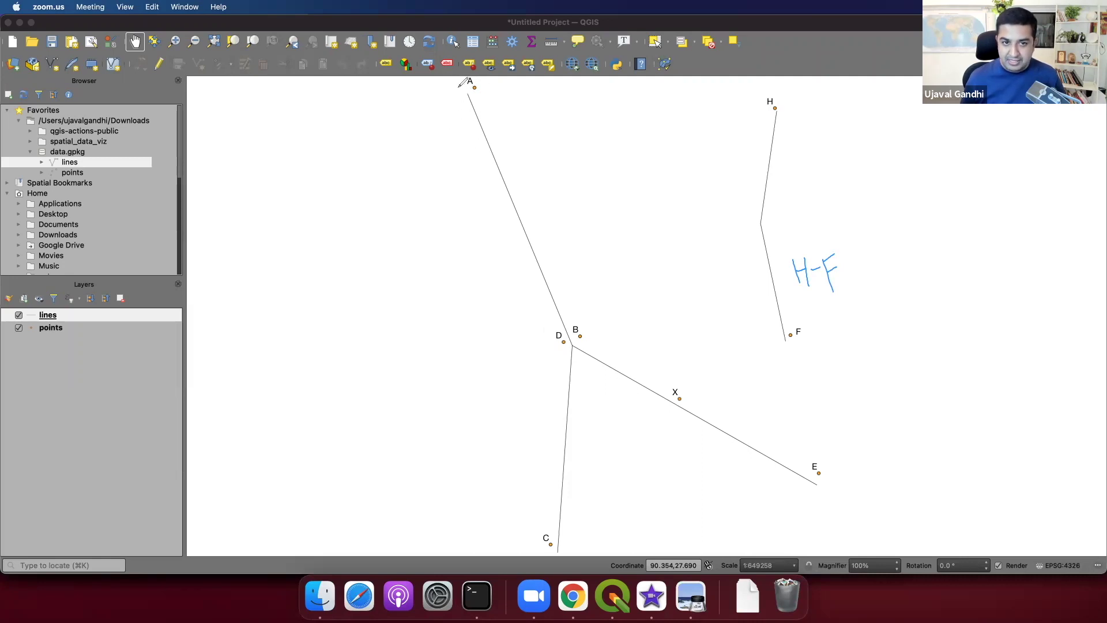
mouse_move(408, 184)
left_mouse_down()
mouse_move(410, 198)
mouse_move(432, 180)
left_mouse_up()
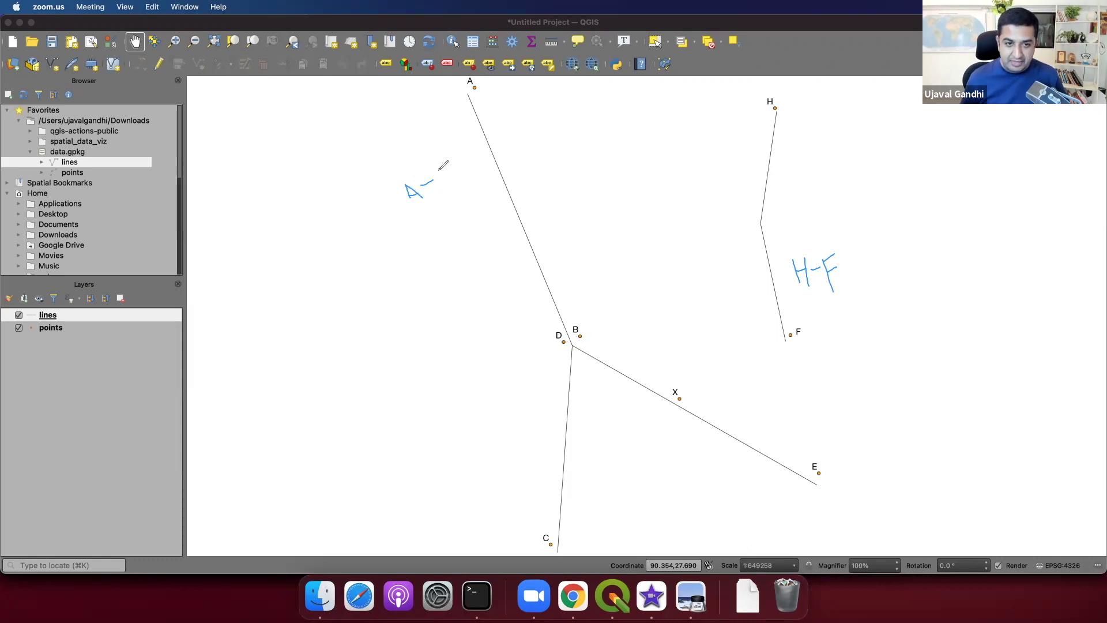
left_click_drag(439, 169, 453, 171)
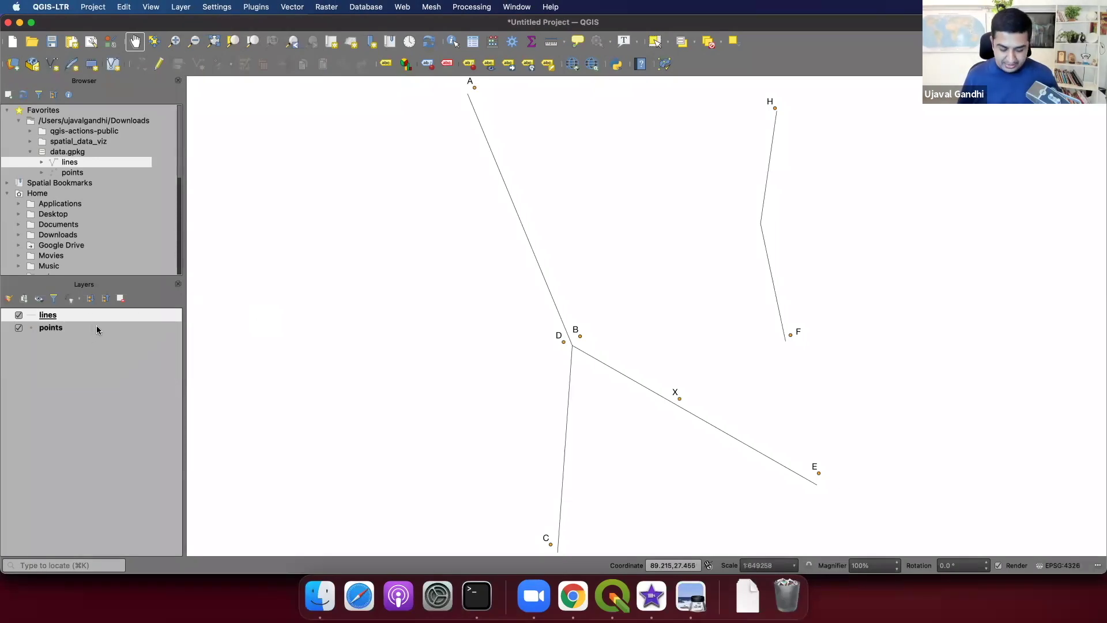
Open the lines attribute table, check the points table, then return to the lines table.
key("F6")
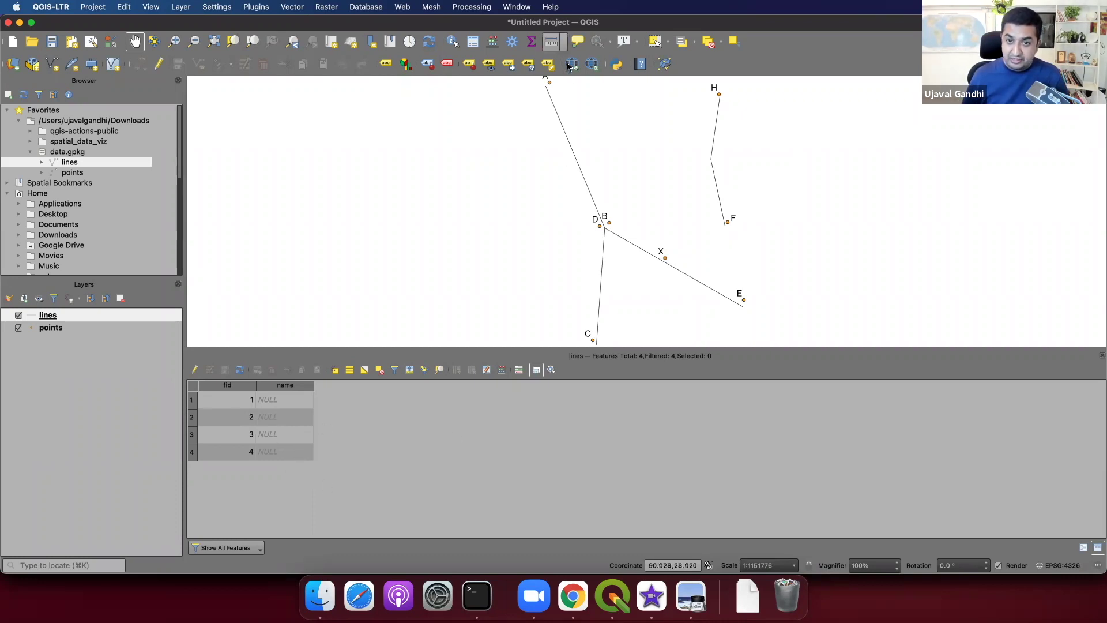
left_click(51, 327)
key("F6")
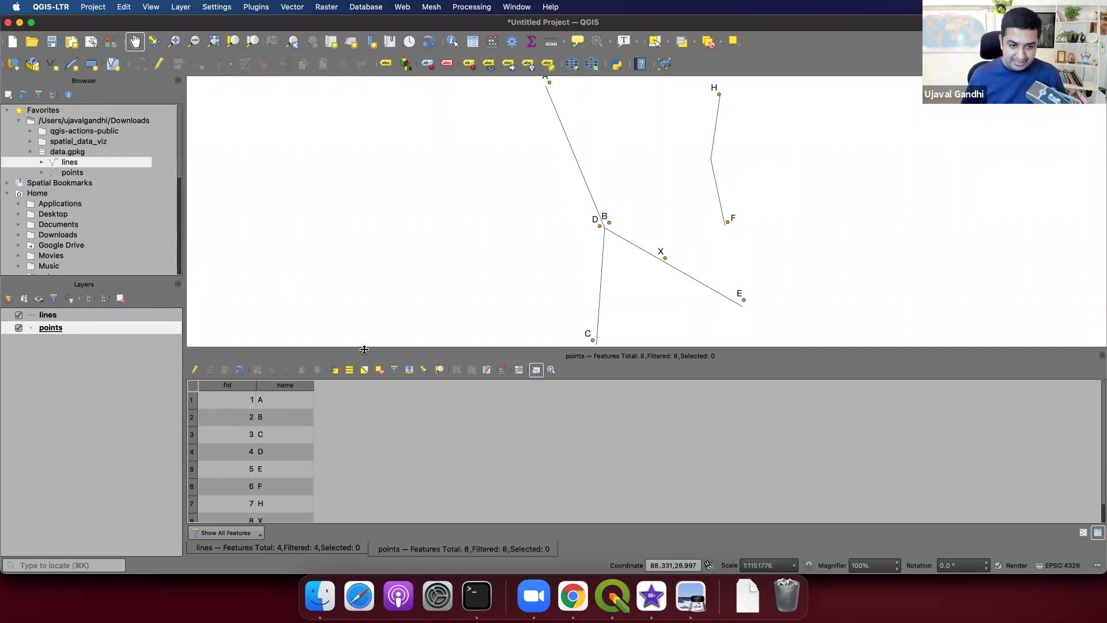
left_click_drag(364, 350, 364, 332)
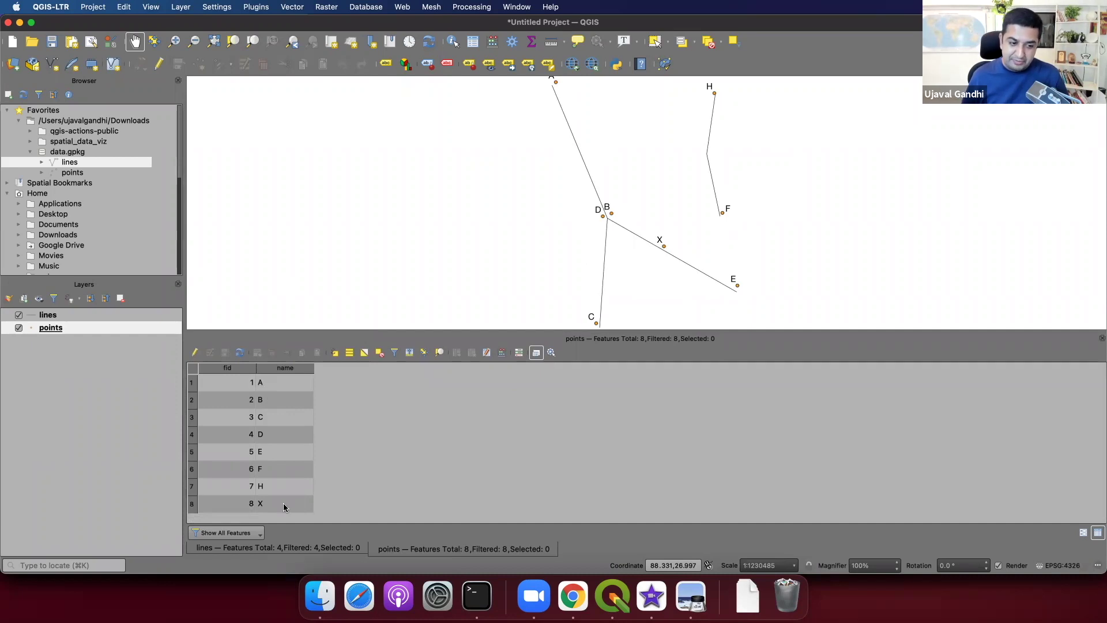
left_click(275, 549)
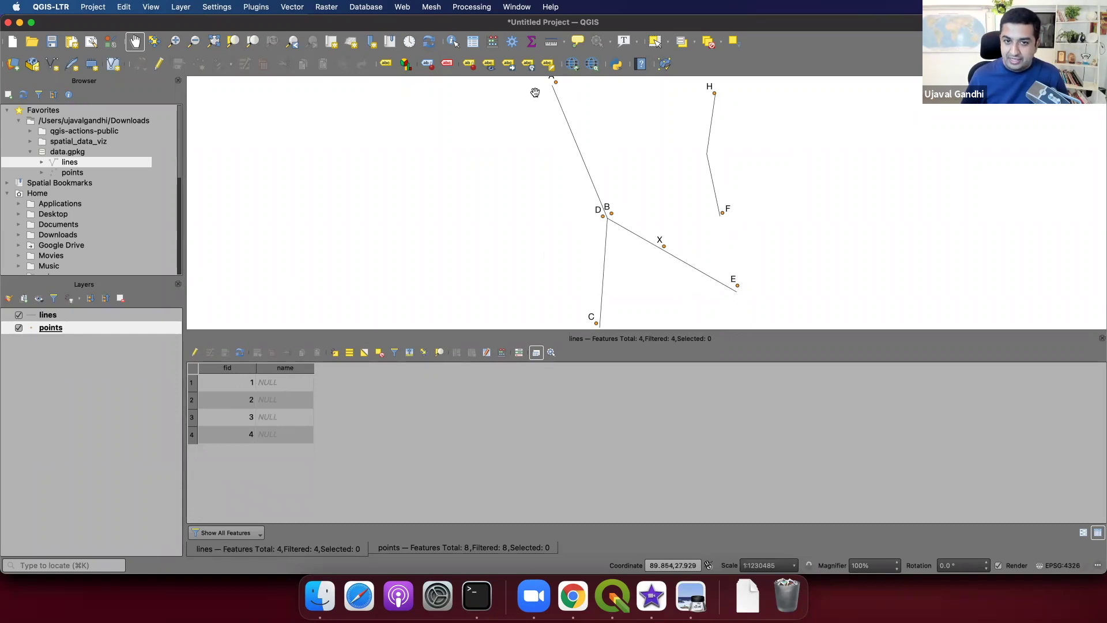
Open the Field Calculator set to update the existing name field.
left_click(502, 353)
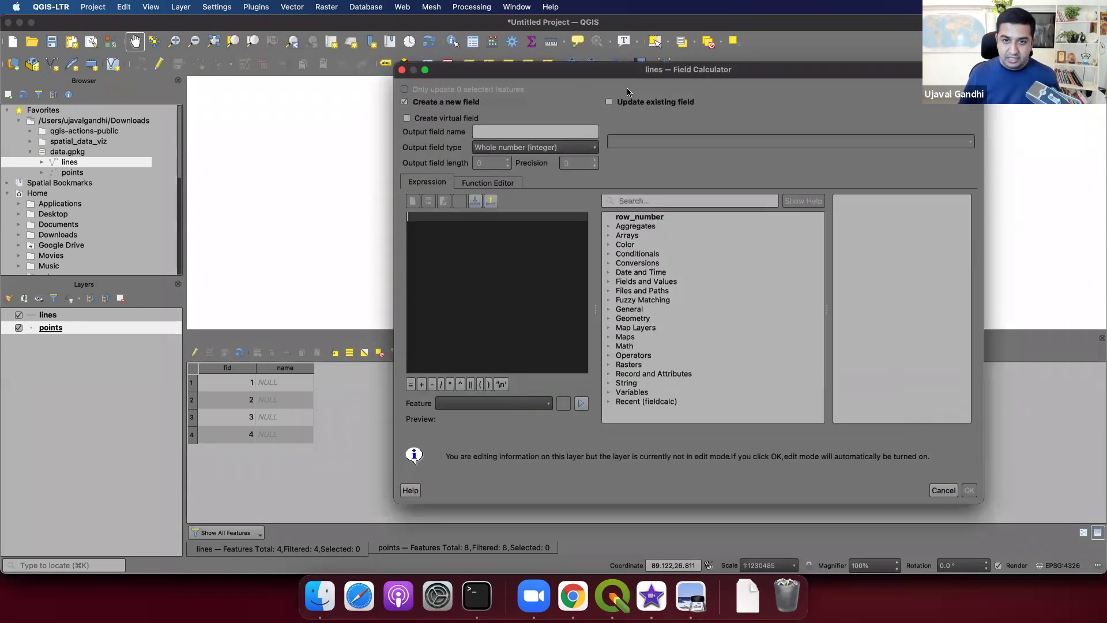
left_click(638, 102)
left_click(877, 141)
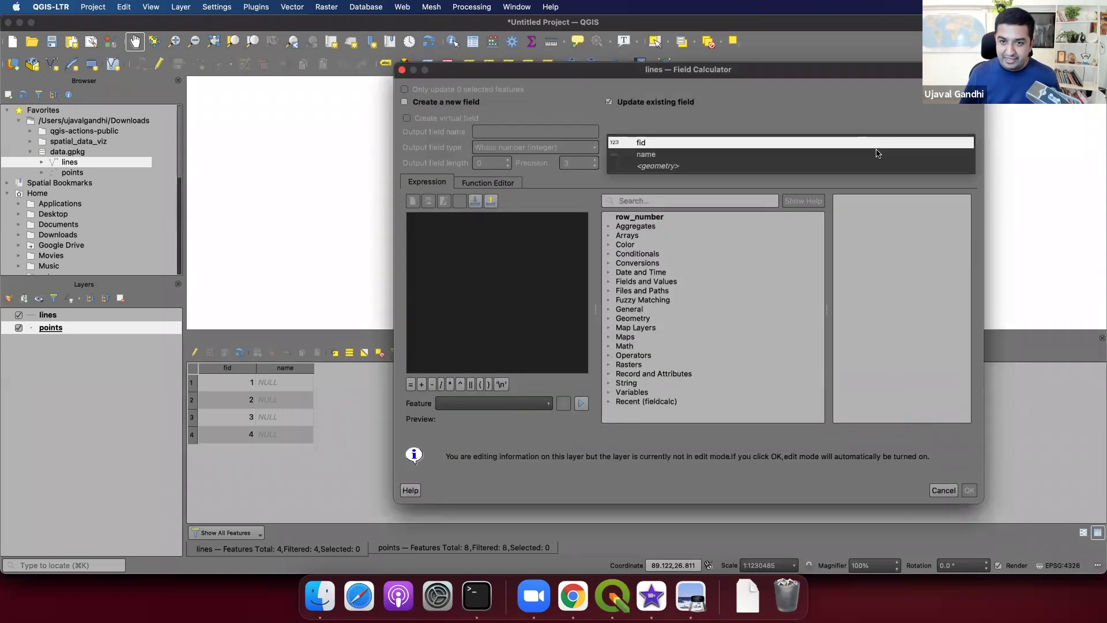
left_click(877, 155)
left_click(500, 281)
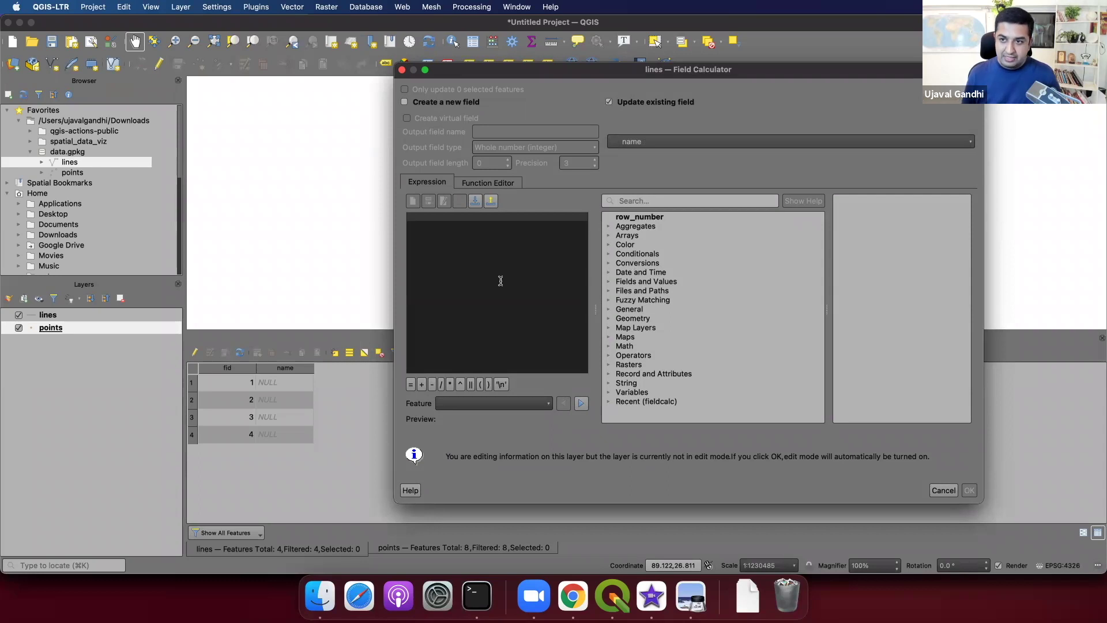
Enter the expression concat('A', '-', 'D'), previewing A-D.
type("'")
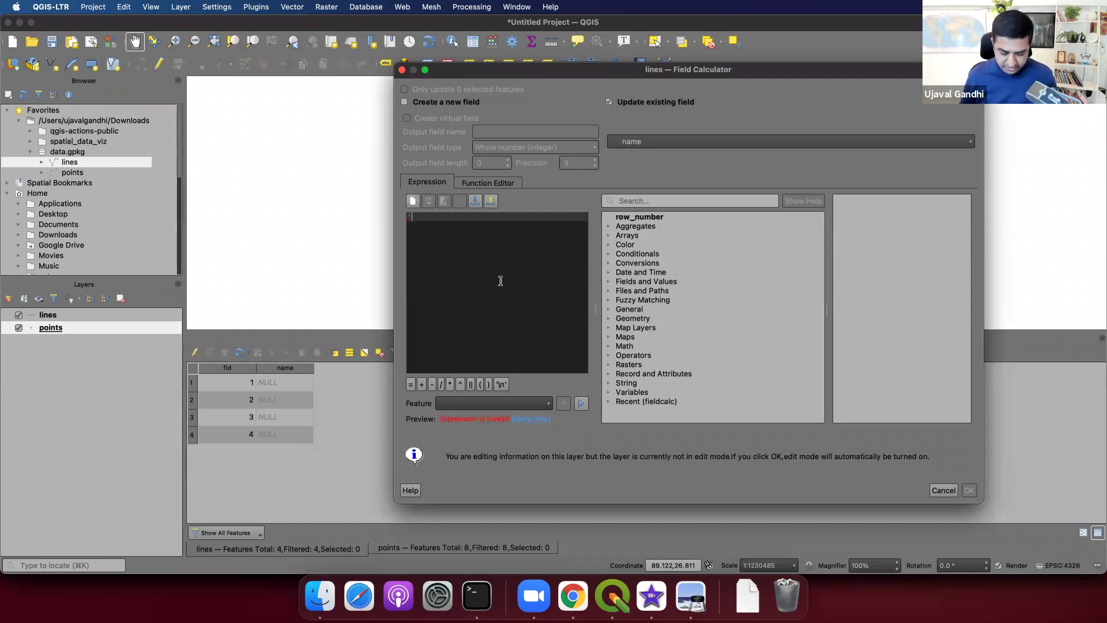
type("A' 'D")
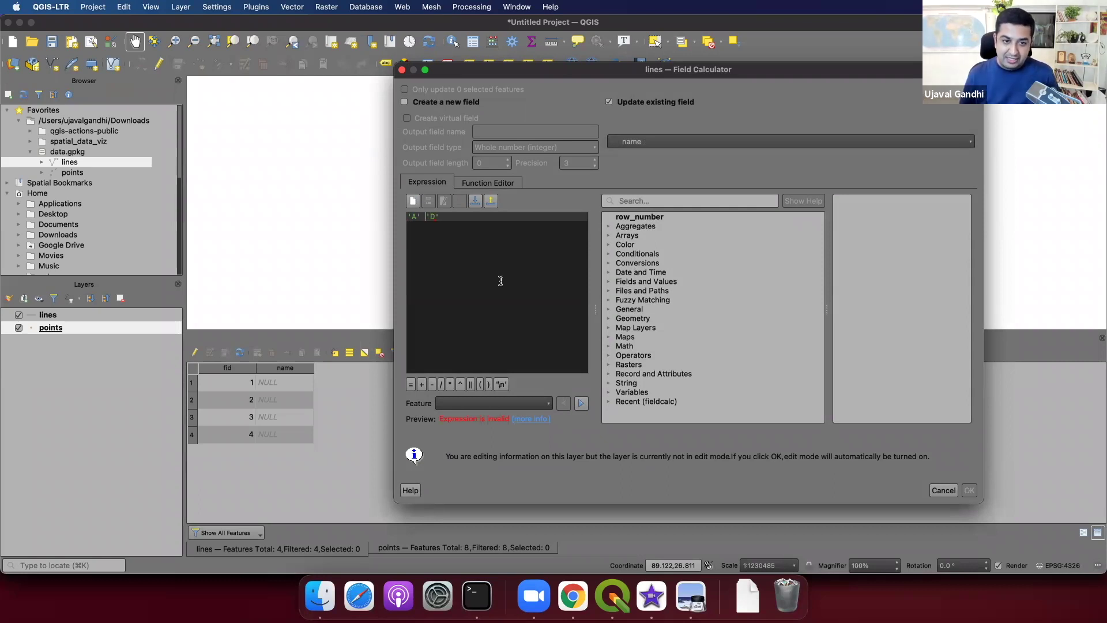
type("co")
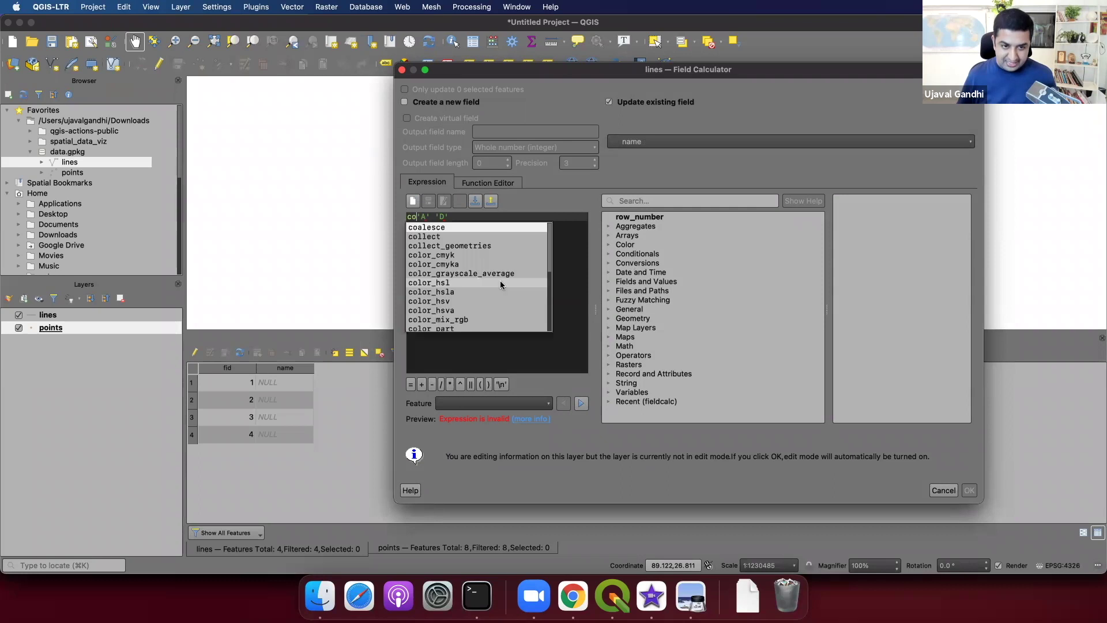
type("ncat('A'")
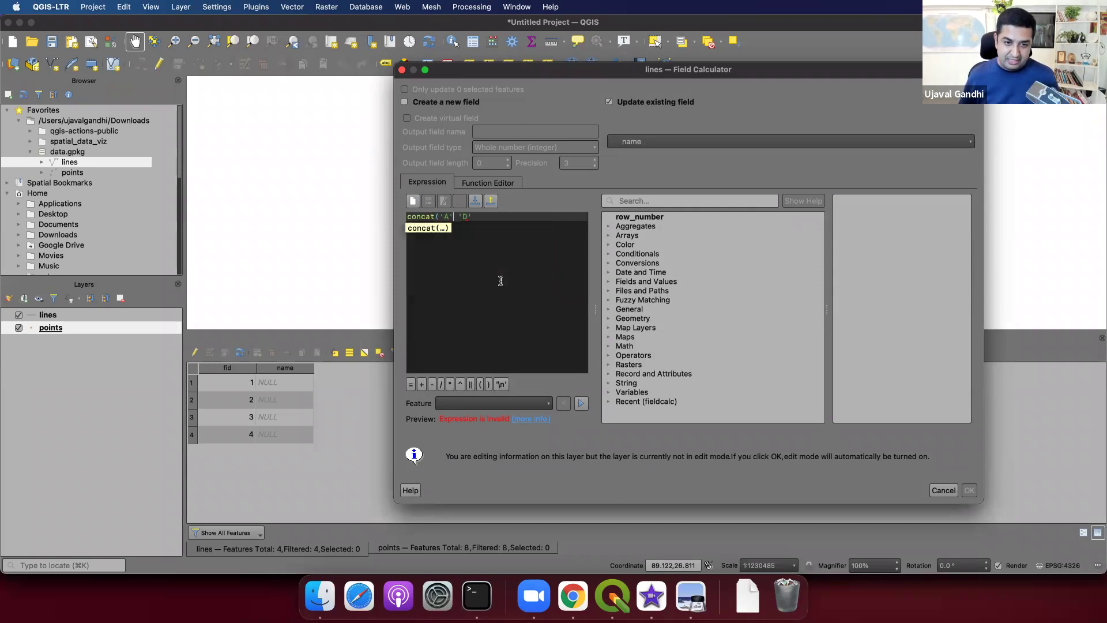
type(",")
key("Right")
type(")")
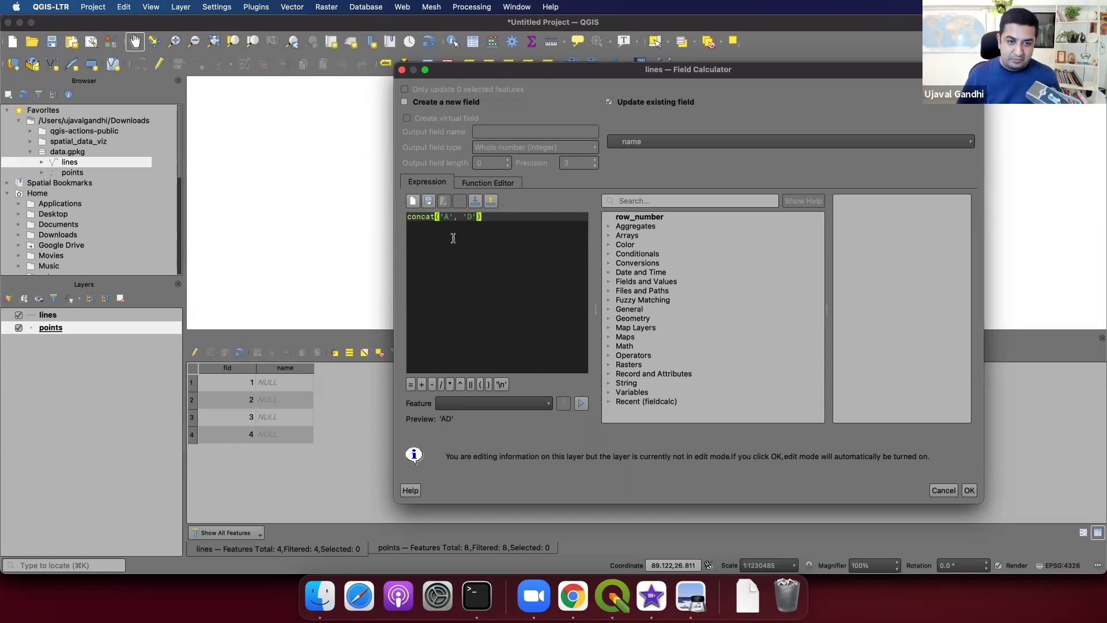
left_click(461, 217)
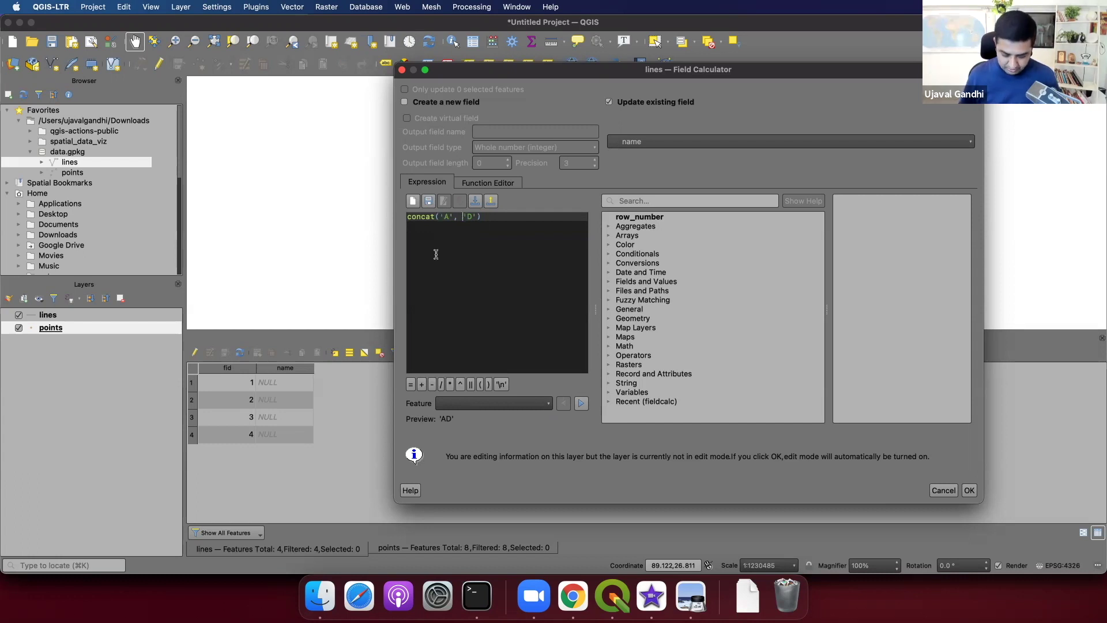
type("'-',")
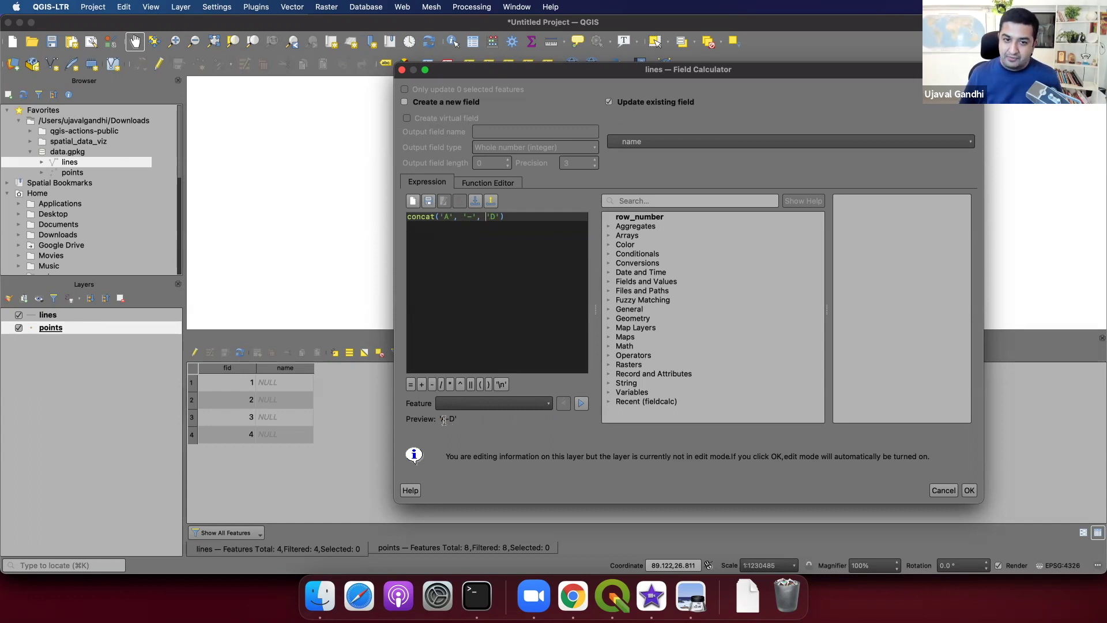
left_click(440, 223)
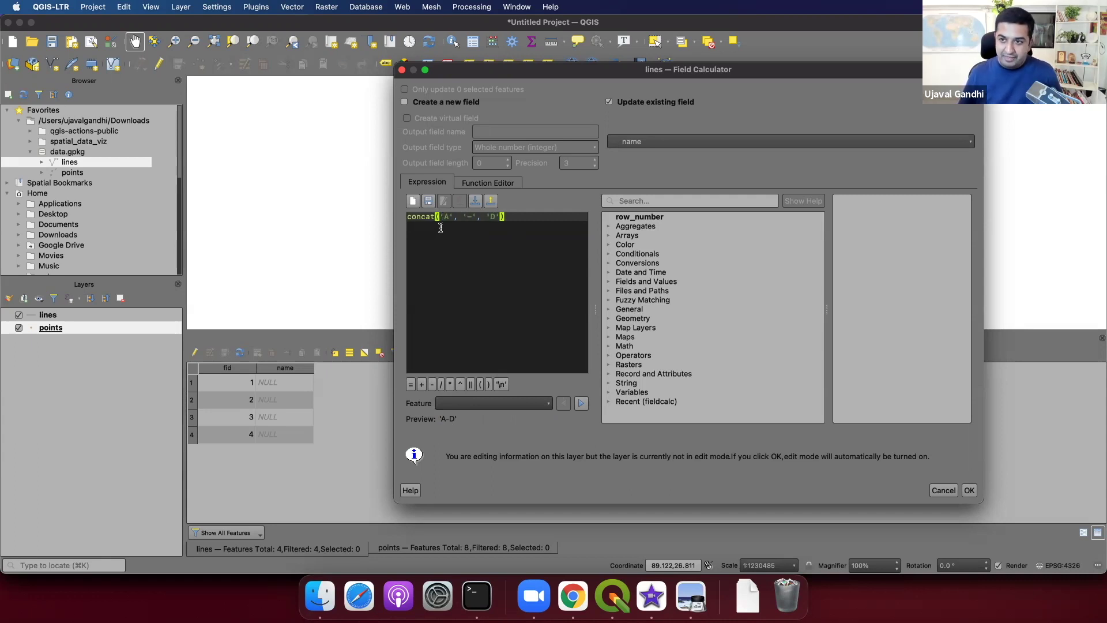
left_click_drag(455, 217, 440, 217)
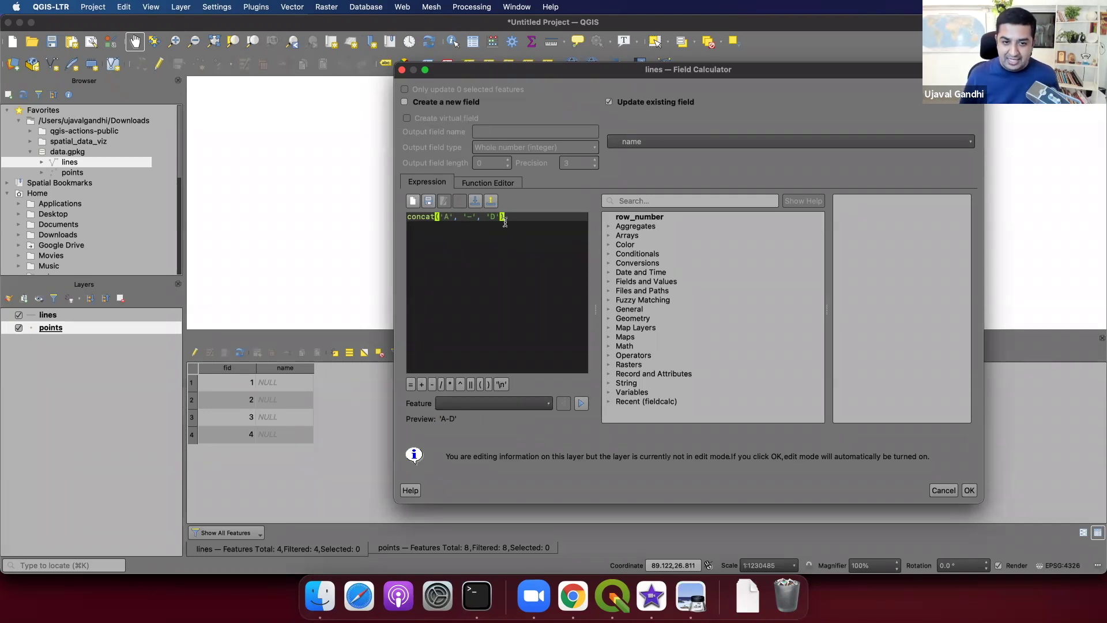
Rewrite the expression as 'A' || '-' || 'D' to check the A-D preview, then delete it.
key("ctrl+a")
key("BackSpace")
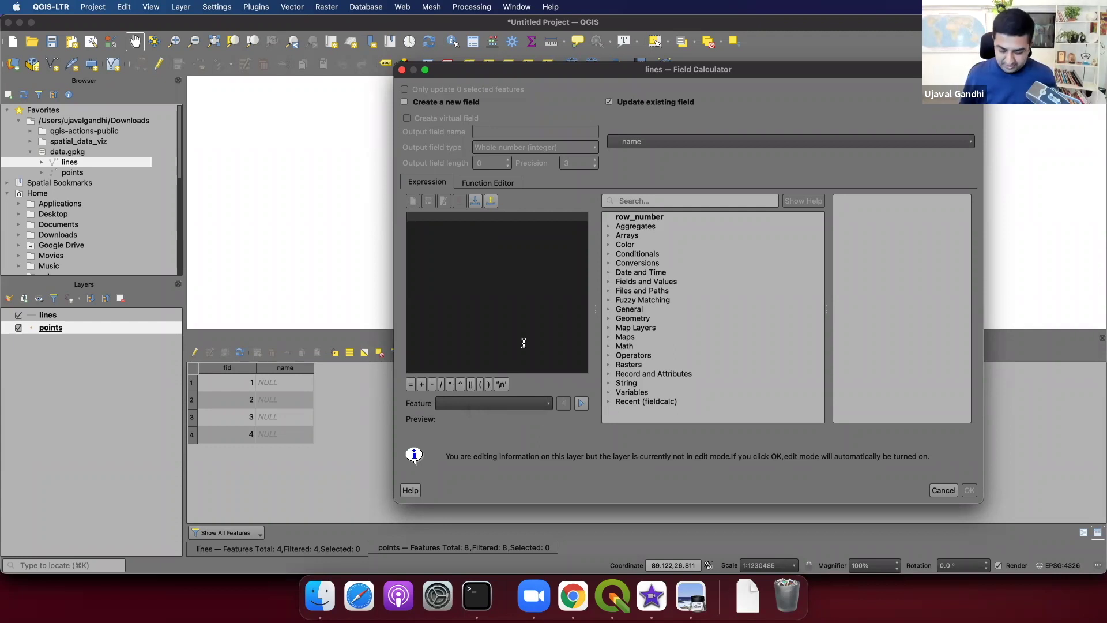
type("'A'")
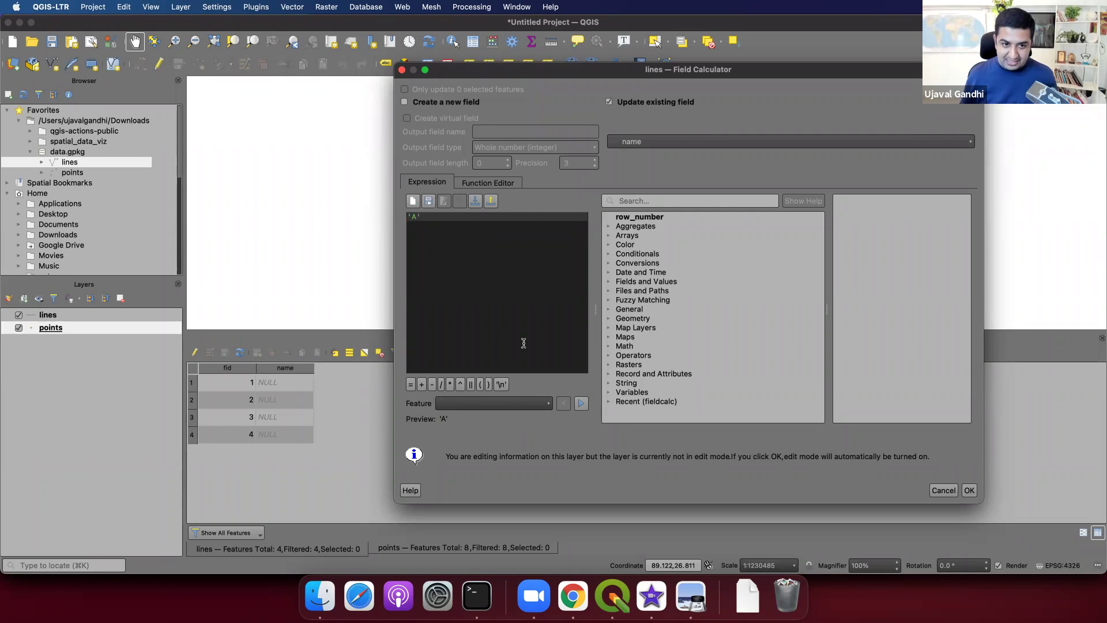
type(" || '")
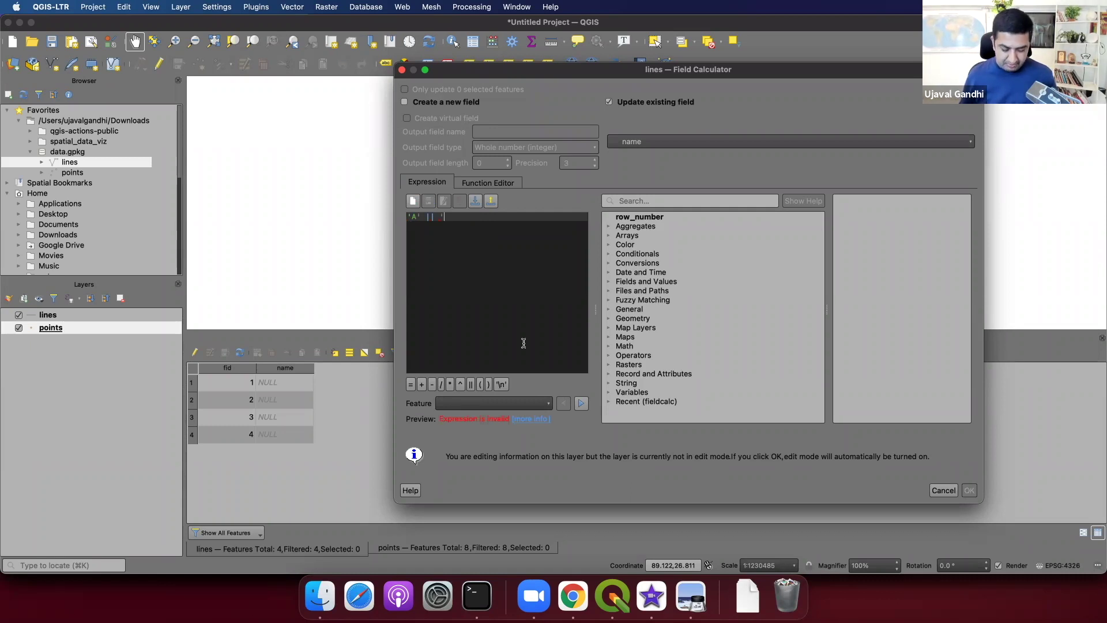
type("D'")
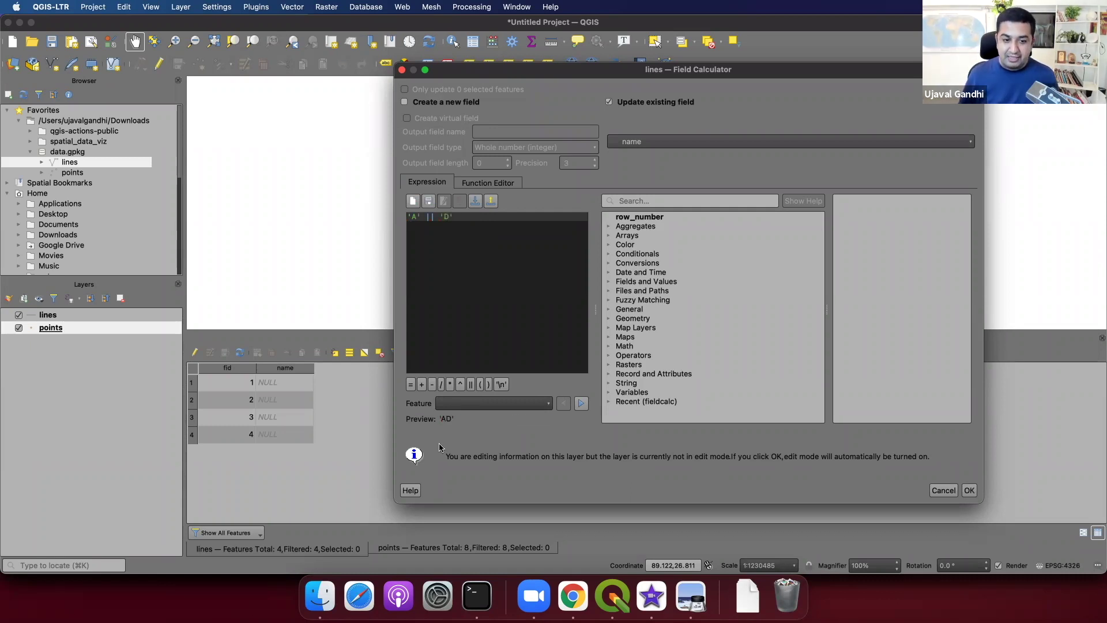
left_click(436, 216)
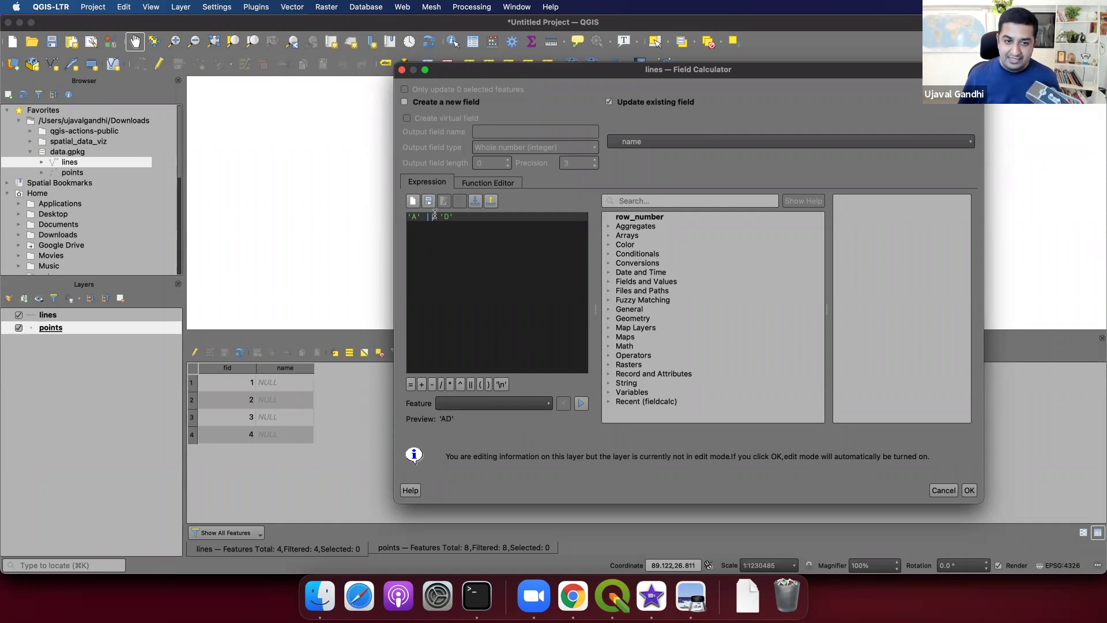
type("'-")
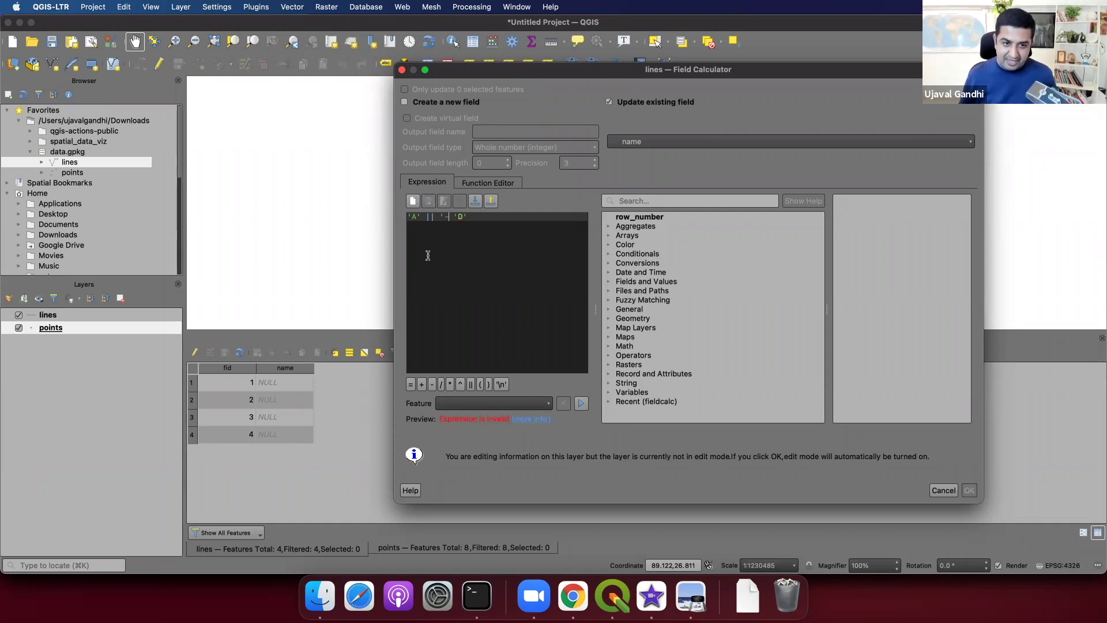
type("' ||")
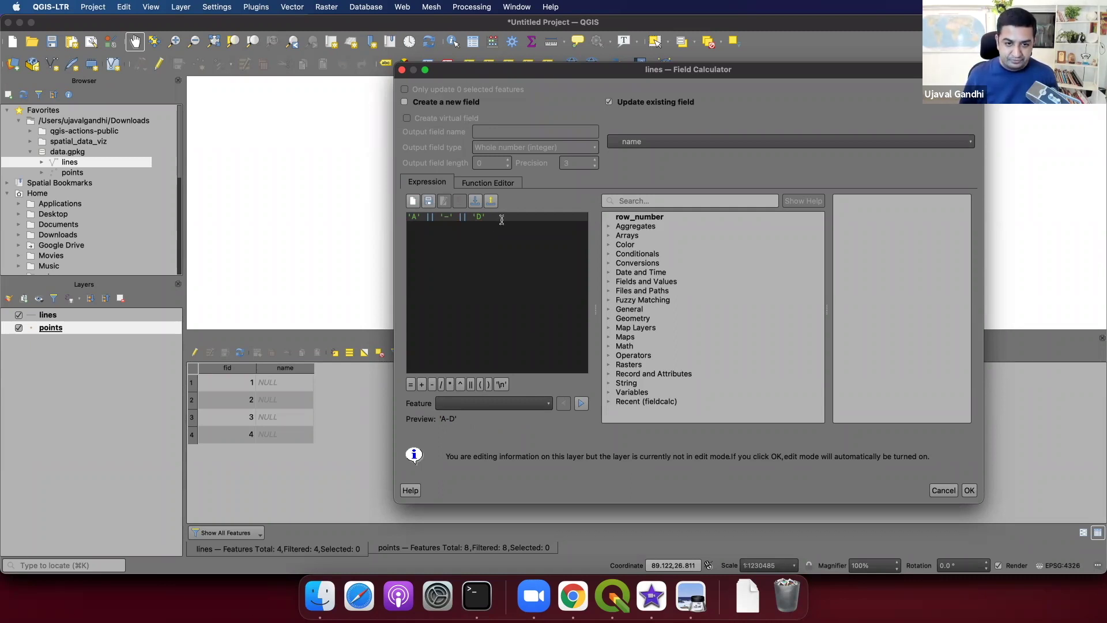
left_click_drag(490, 217, 406, 217)
key("BackSpace")
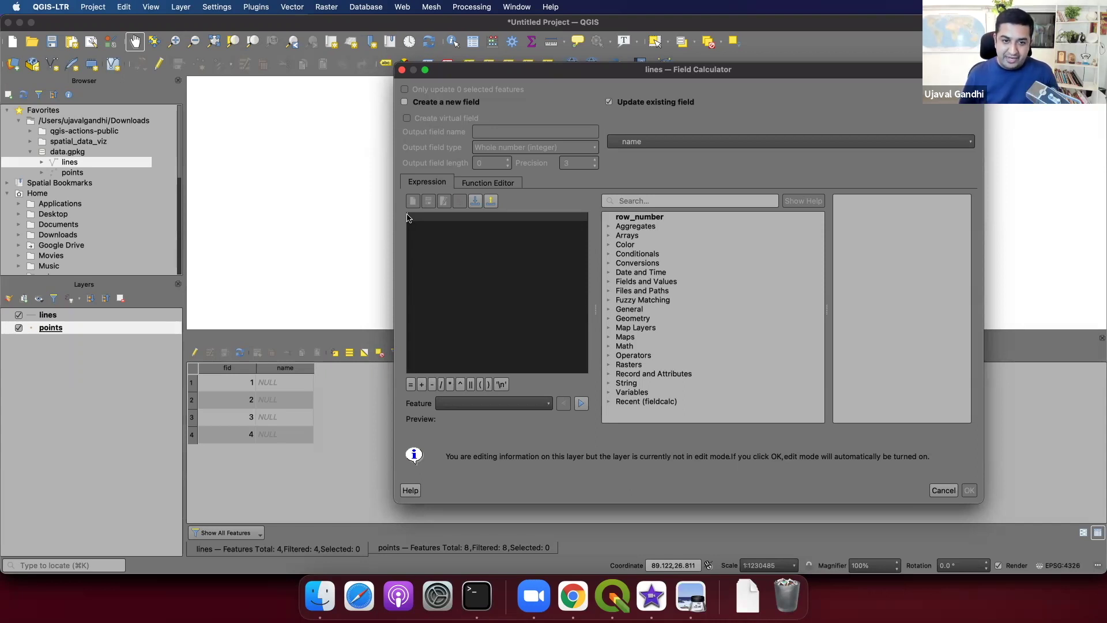
Search the function list for start_point and end_point and view their help.
left_click(407, 217)
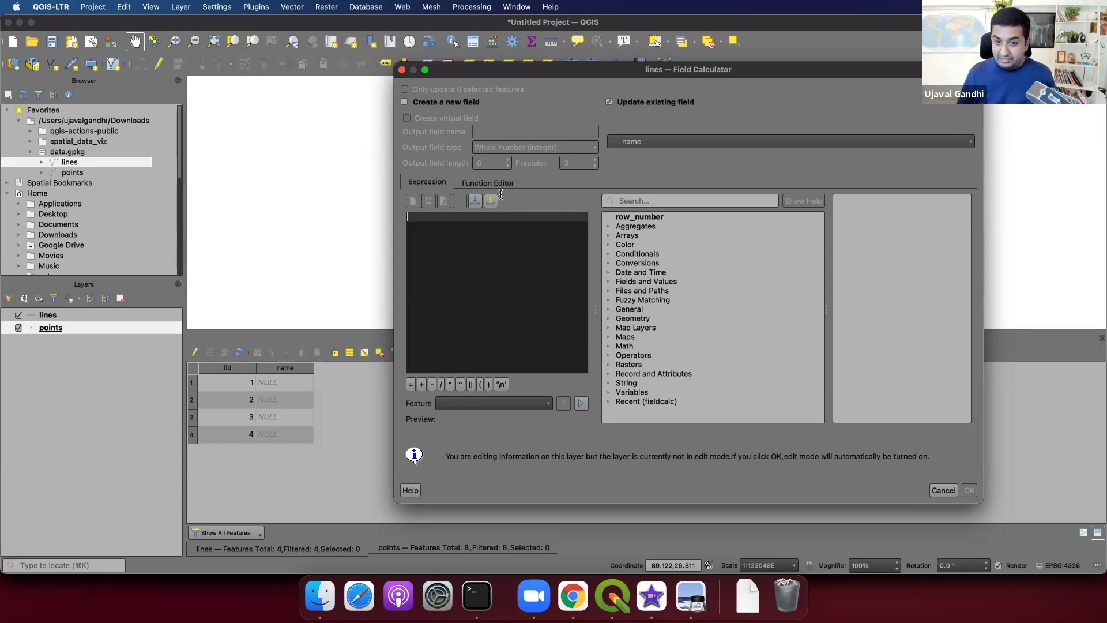
left_click(666, 201)
type("stat")
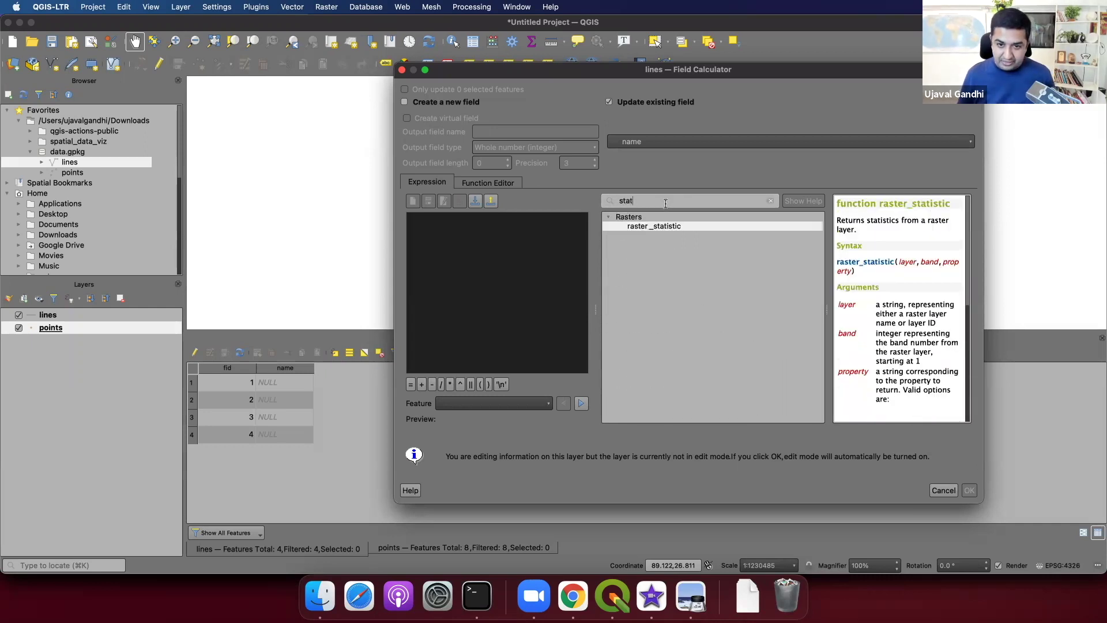
key("BackSpace")
type("rt_point")
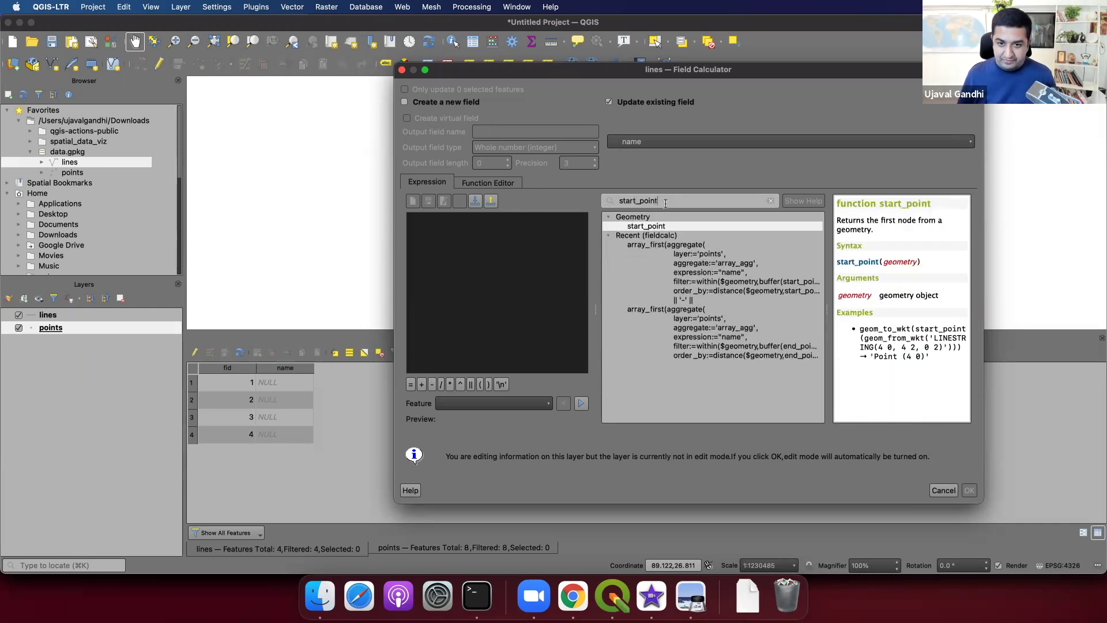
left_click(608, 235)
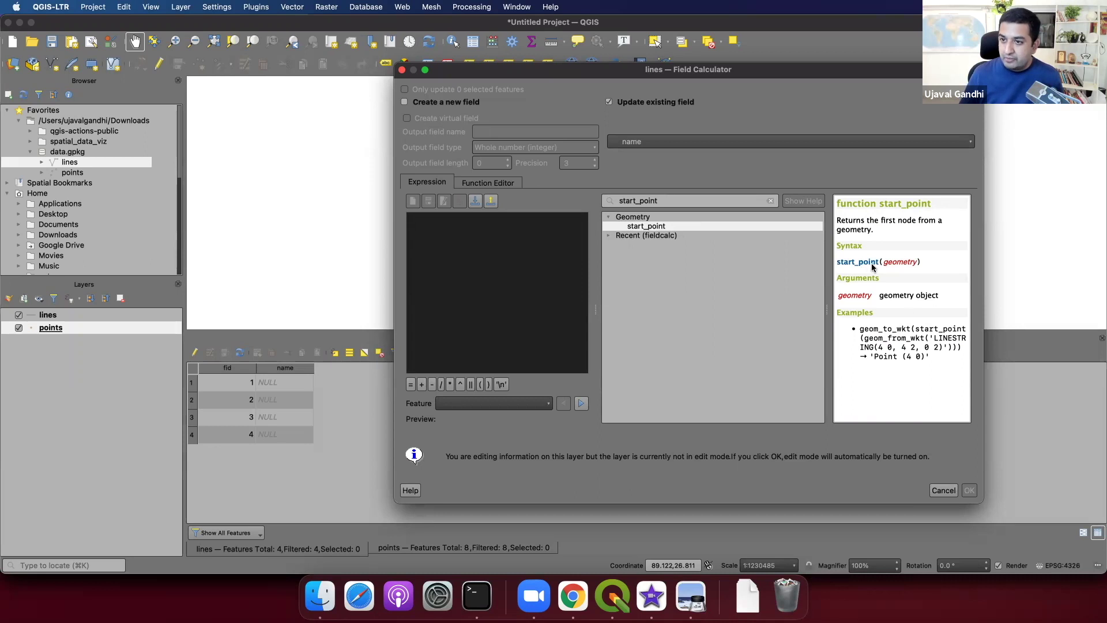
left_click_drag(666, 202, 563, 198)
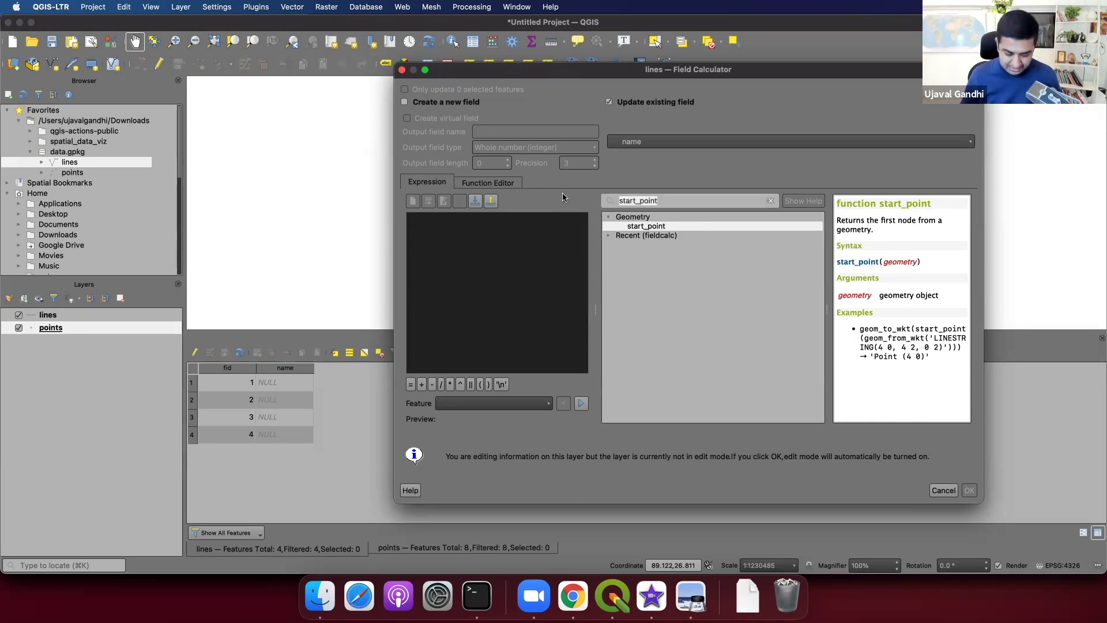
type("end")
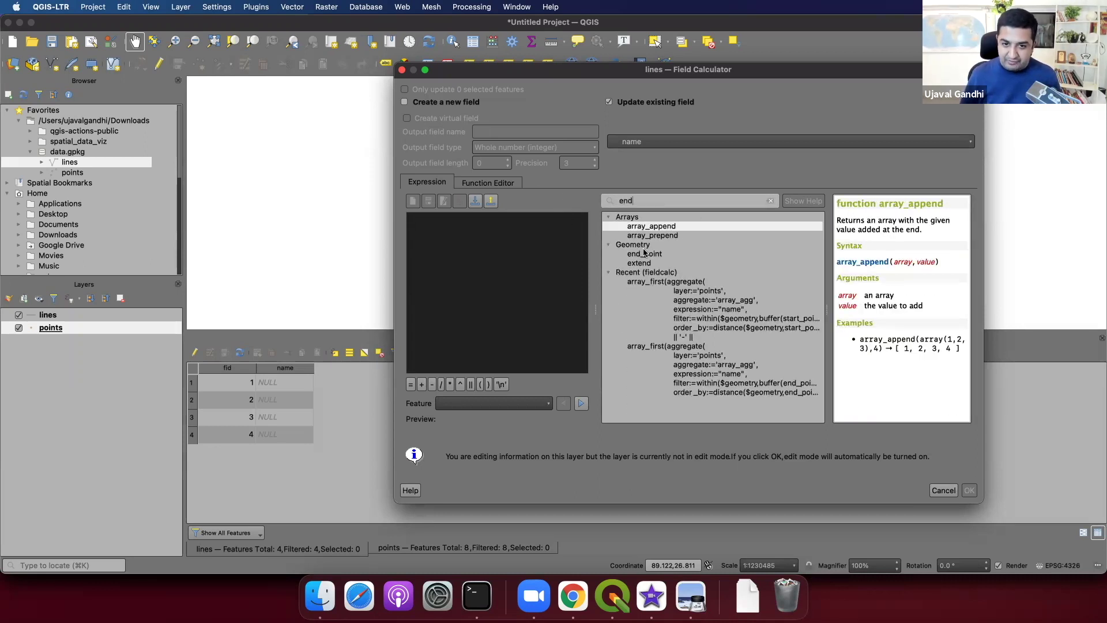
left_click(645, 254)
left_click(609, 272)
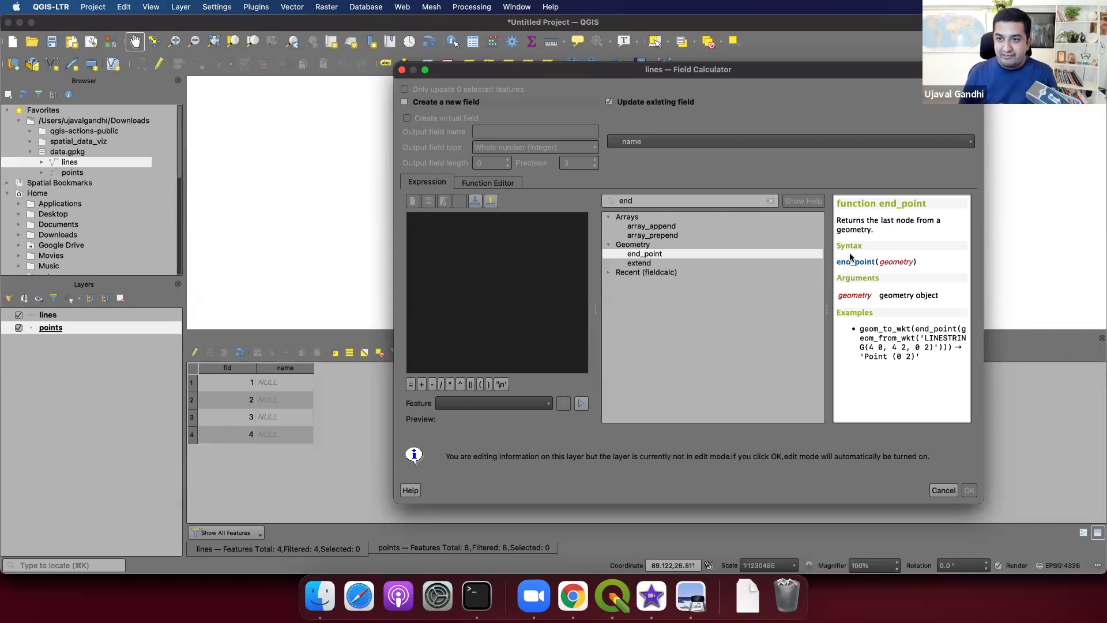
left_click(770, 201)
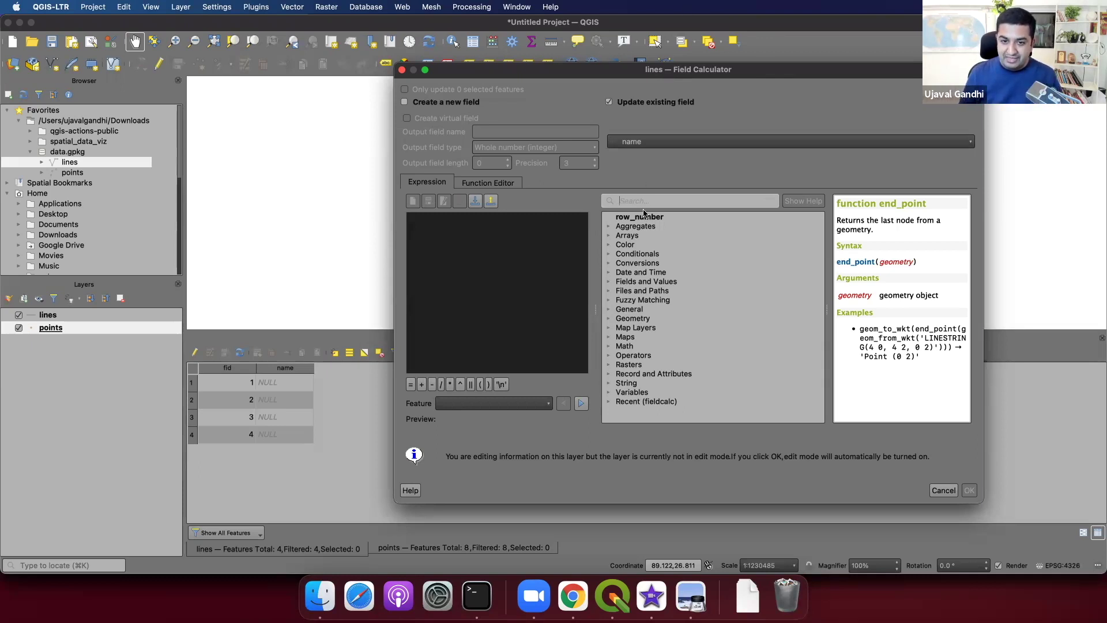
Begin the expression aggregate(layer:='points', aggregate:='array_agg' after reading the aggregate help.
left_click(609, 226)
left_click(629, 234)
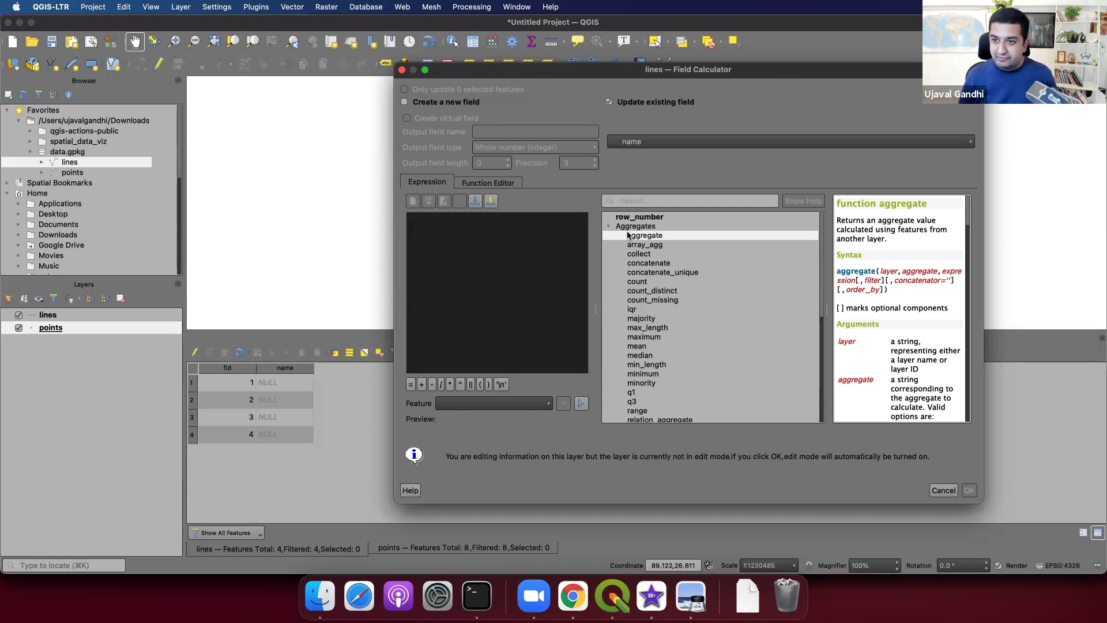
left_click(530, 297)
type("agg")
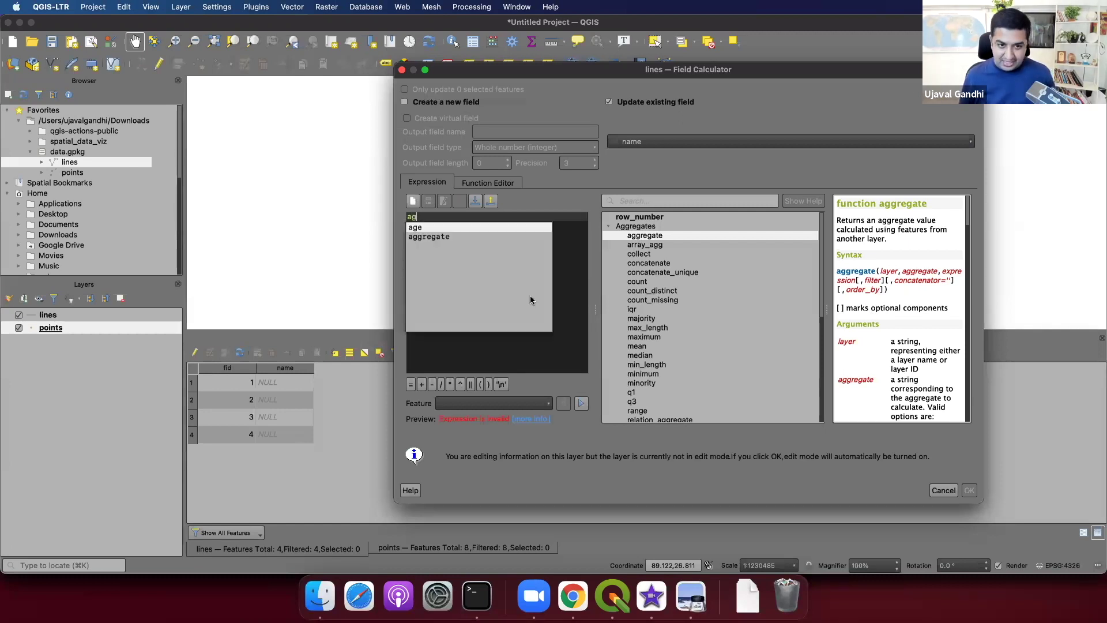
key("Return")
key("Return")
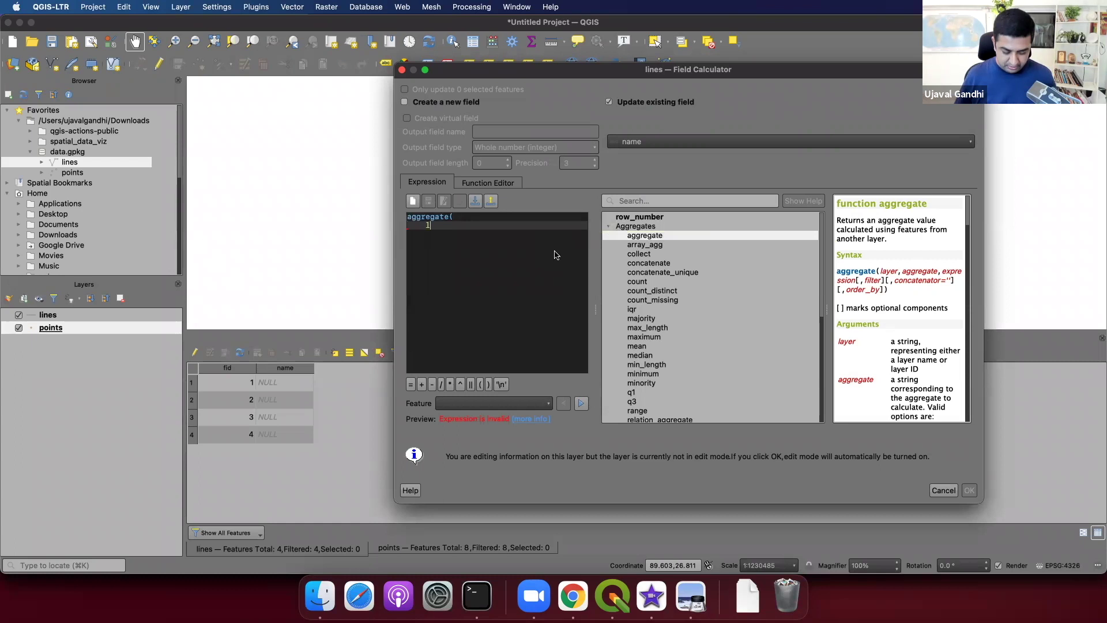
type("layer:=")
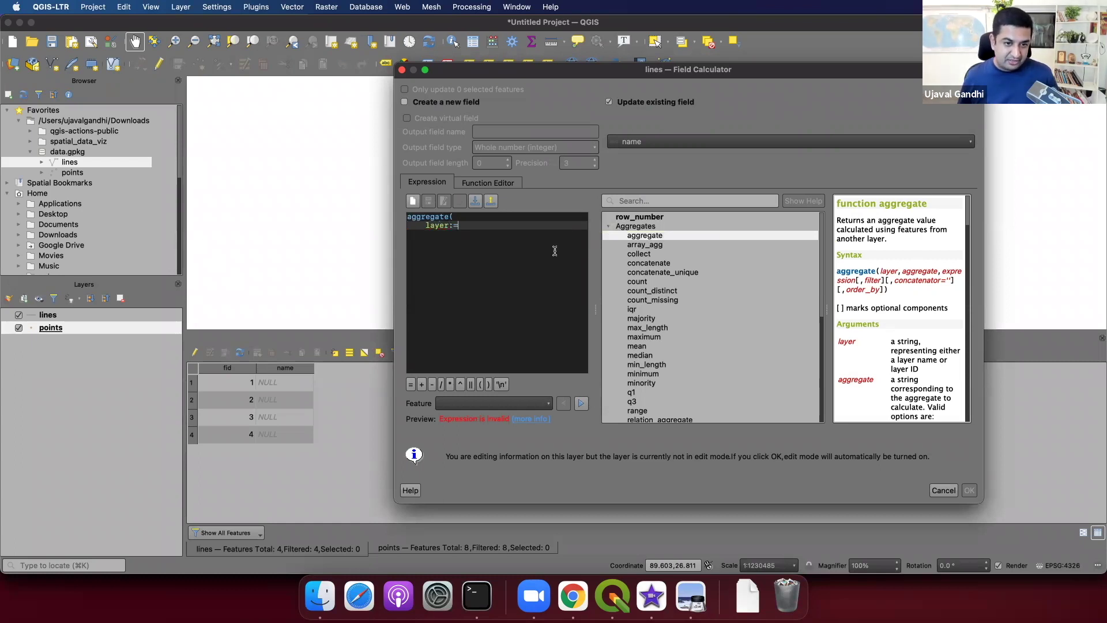
type("'po")
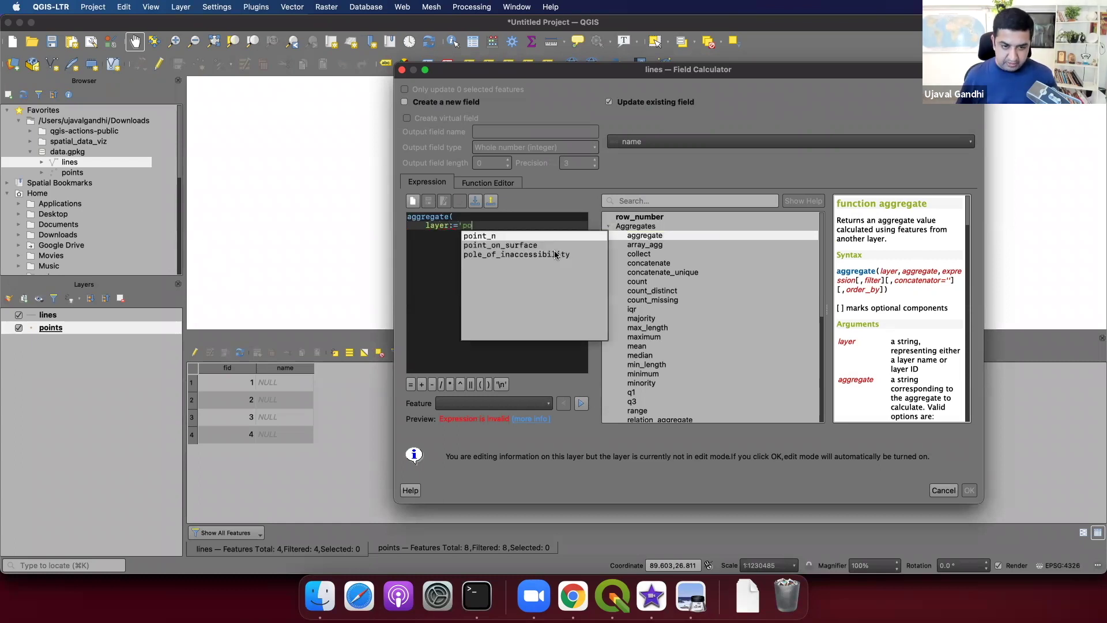
type("ints',")
key("Return")
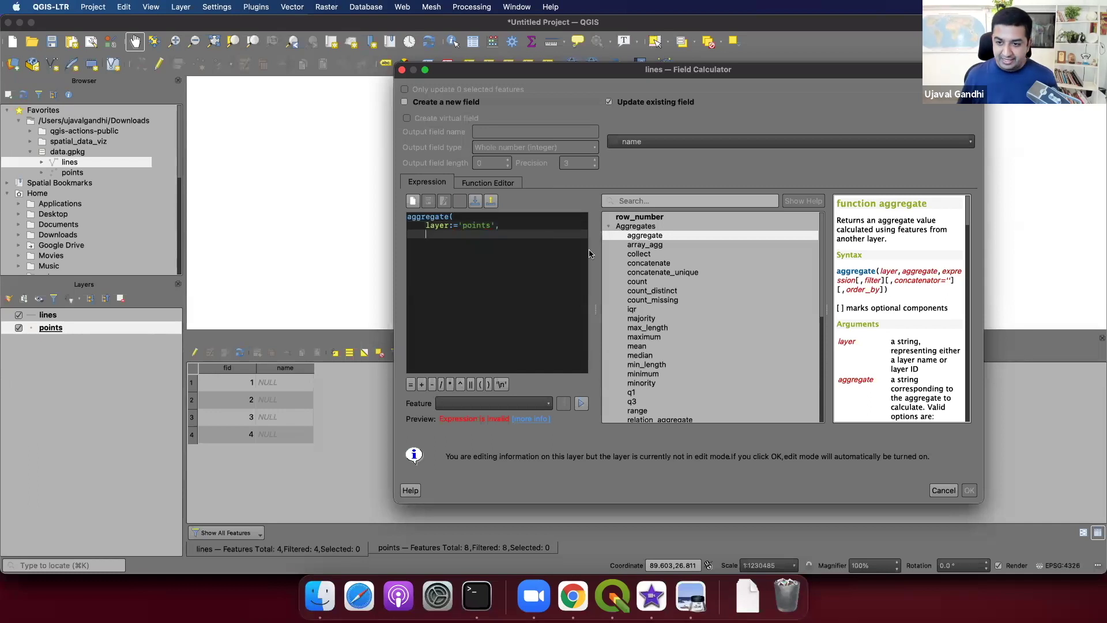
type("aggregate")
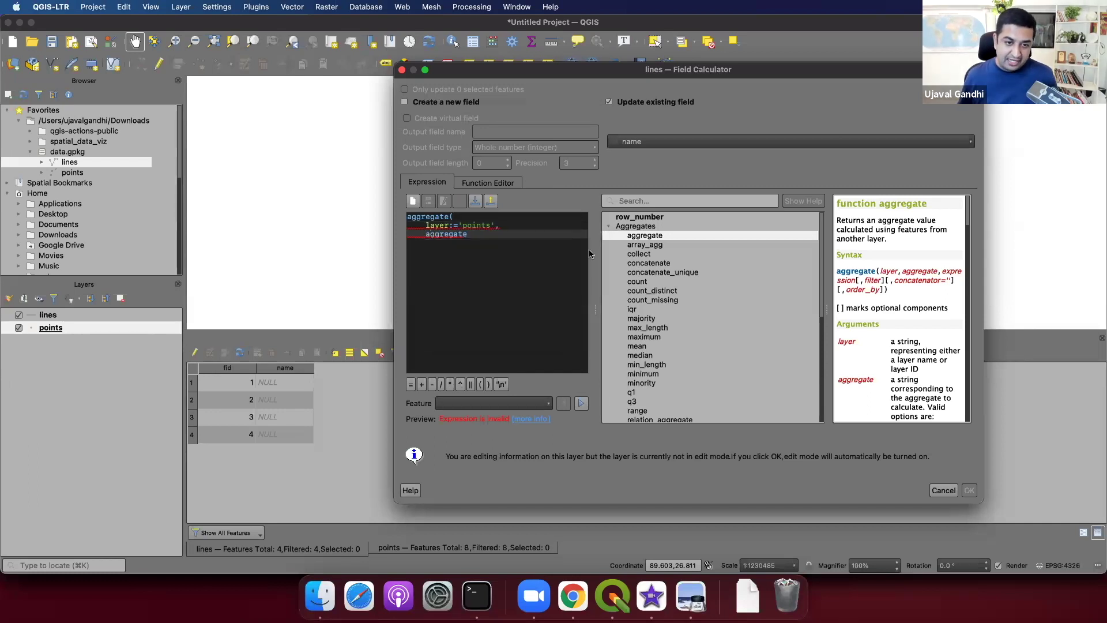
type(":='arra")
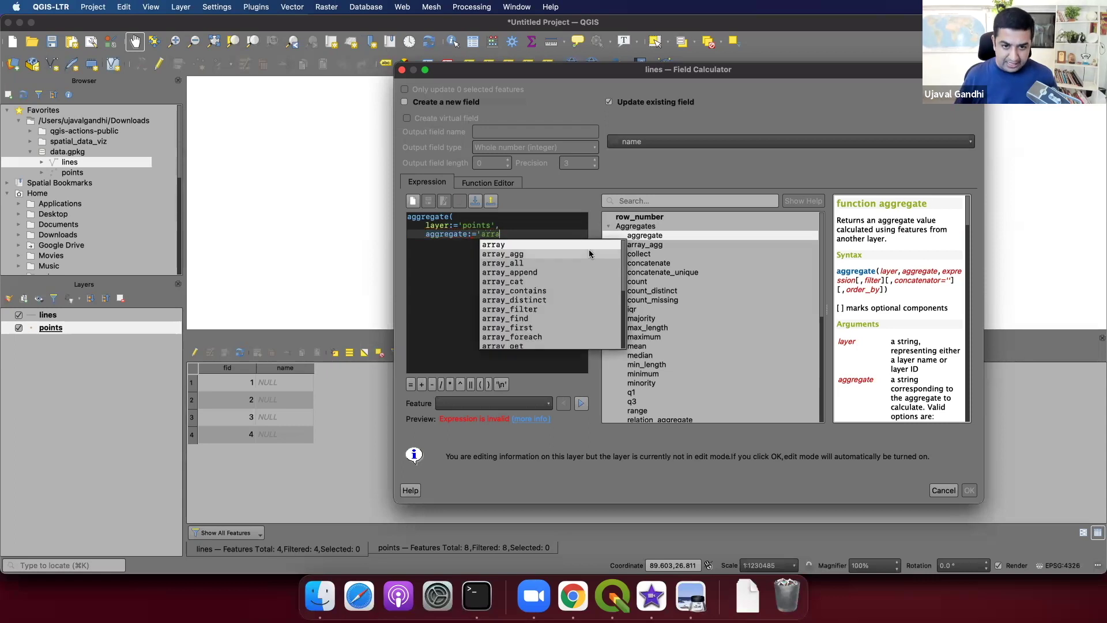
type("y")
double_click(590, 252)
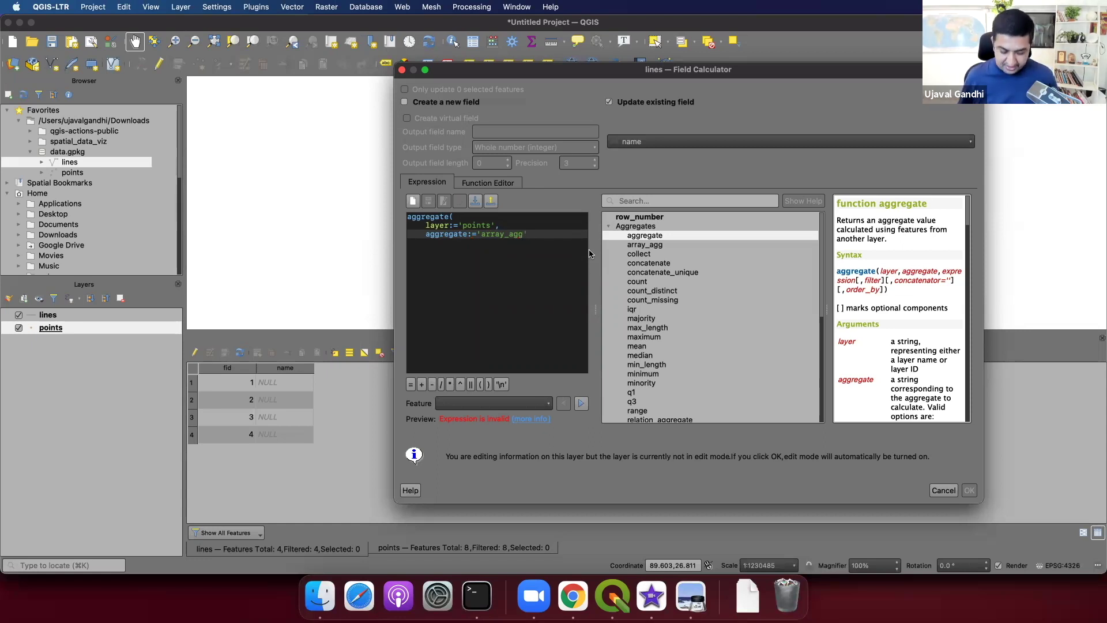
Add expression:="name" and start the filter:= argument on new lines.
key("Return")
type("expr")
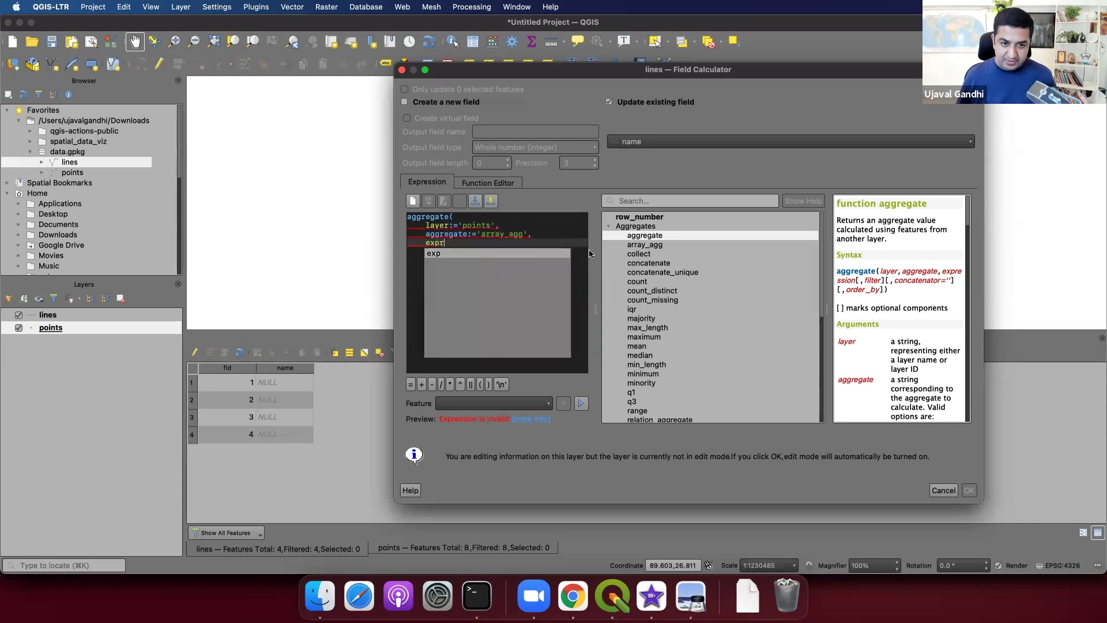
type("ession:")
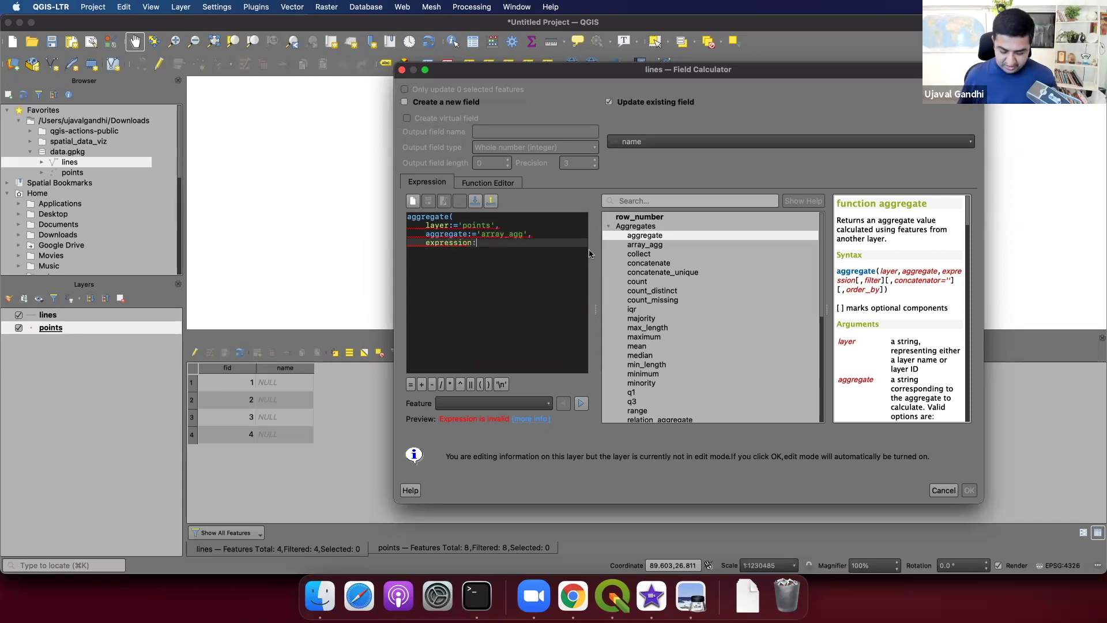
type("=")
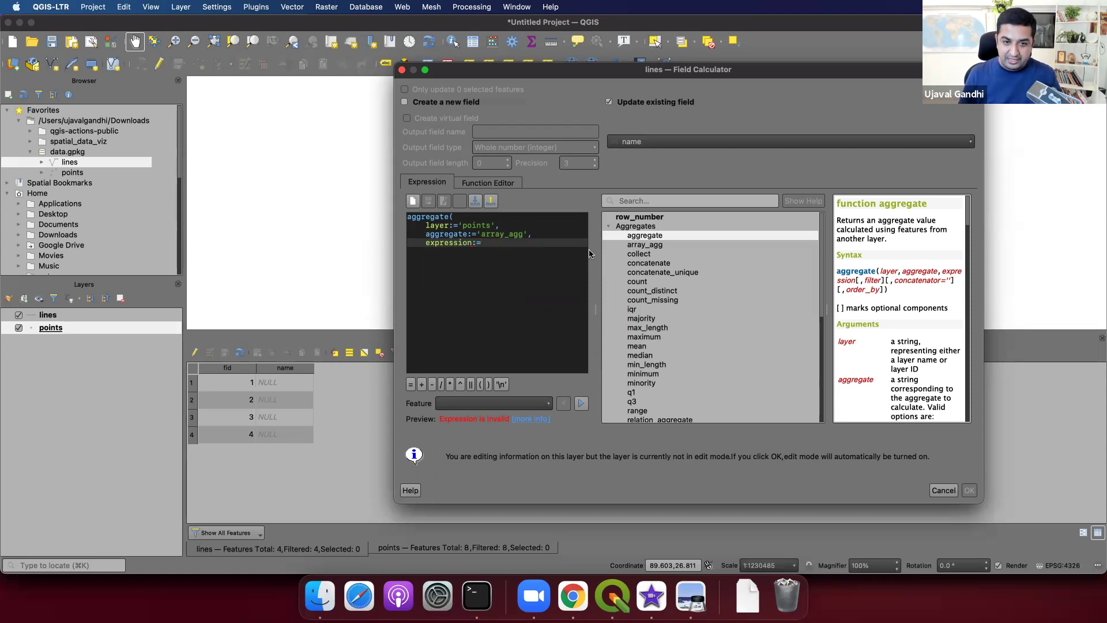
type("\"name")
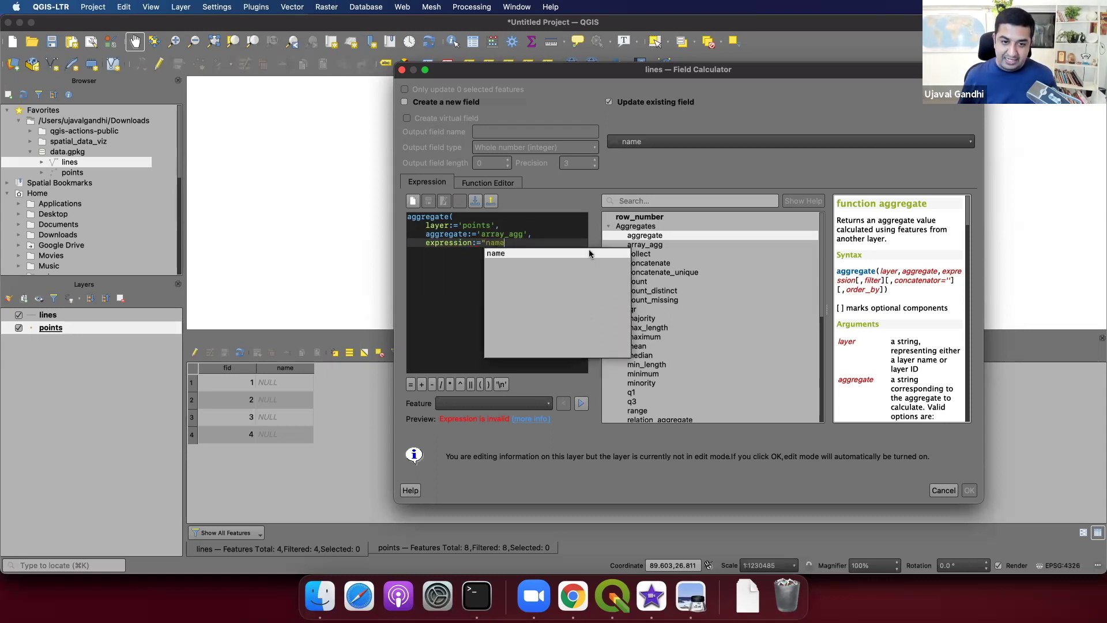
key("Return")
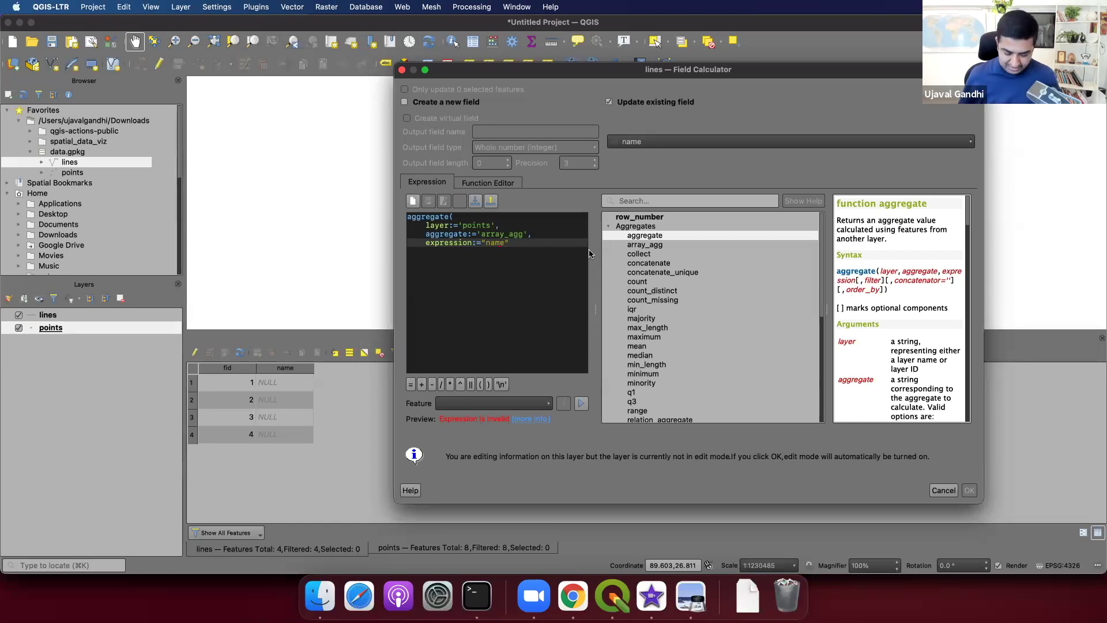
type(",")
key("Return")
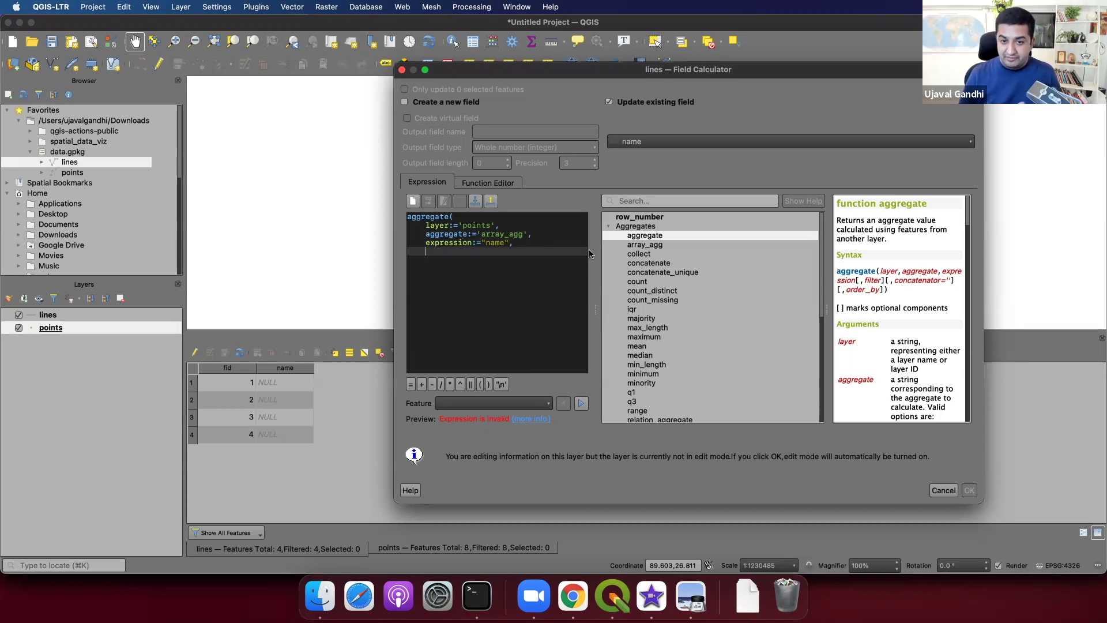
type("filter")
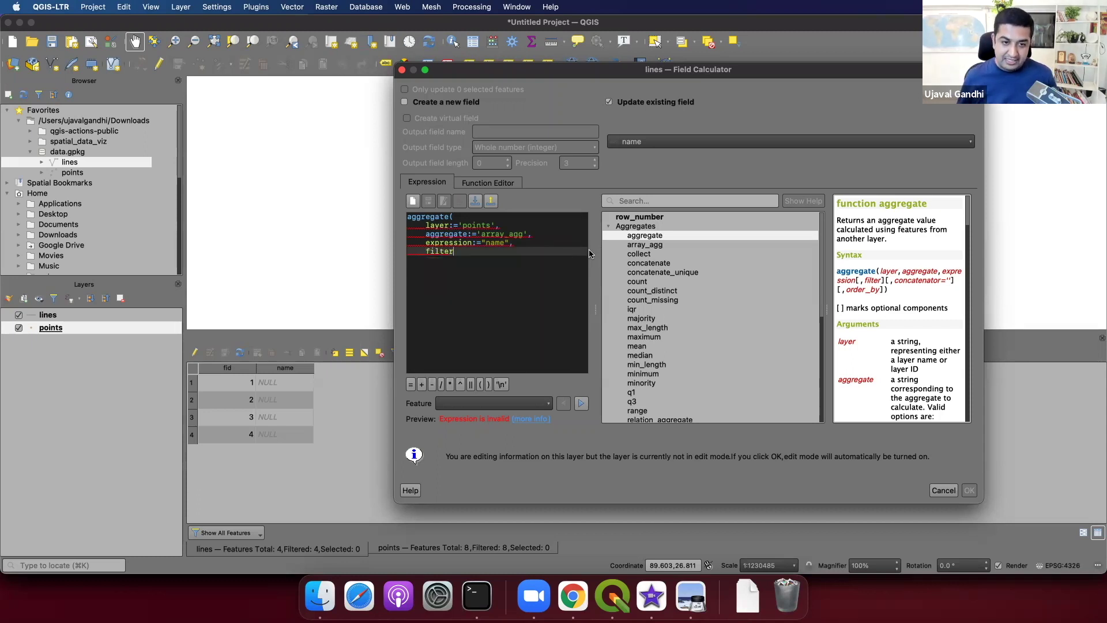
type(":=")
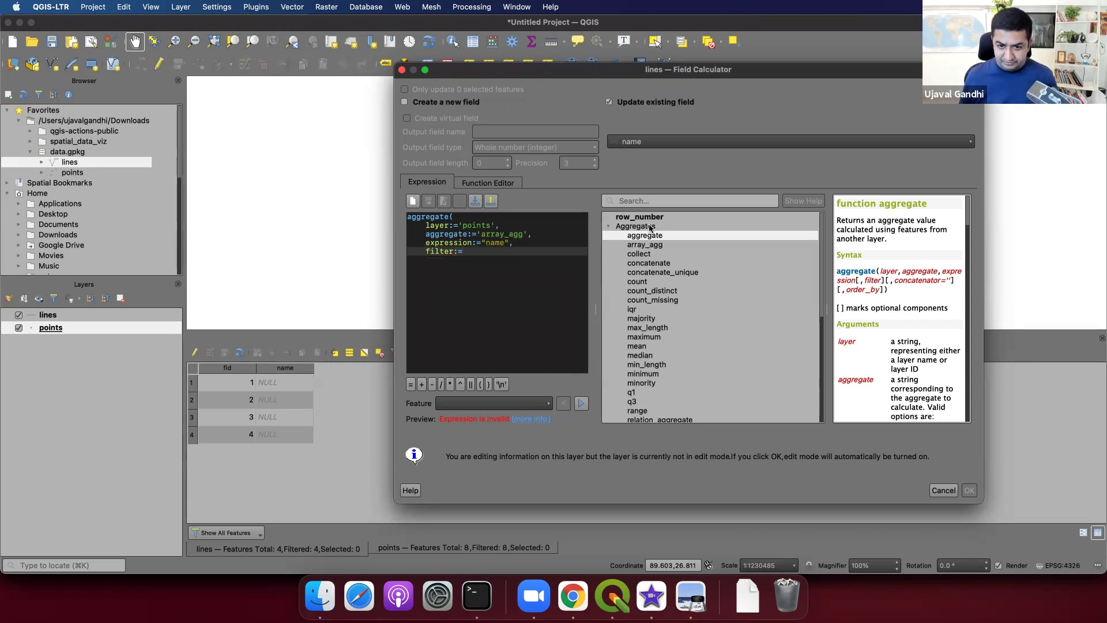
Look up the within function's help in the function list.
left_click(647, 204)
type("wi")
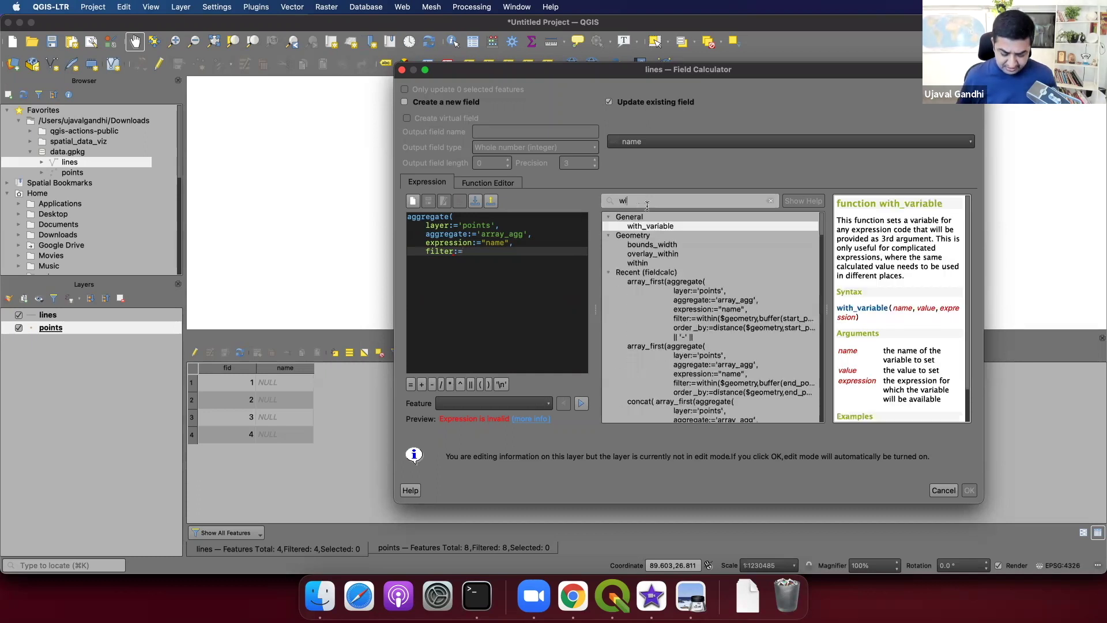
type("thin")
left_click(637, 235)
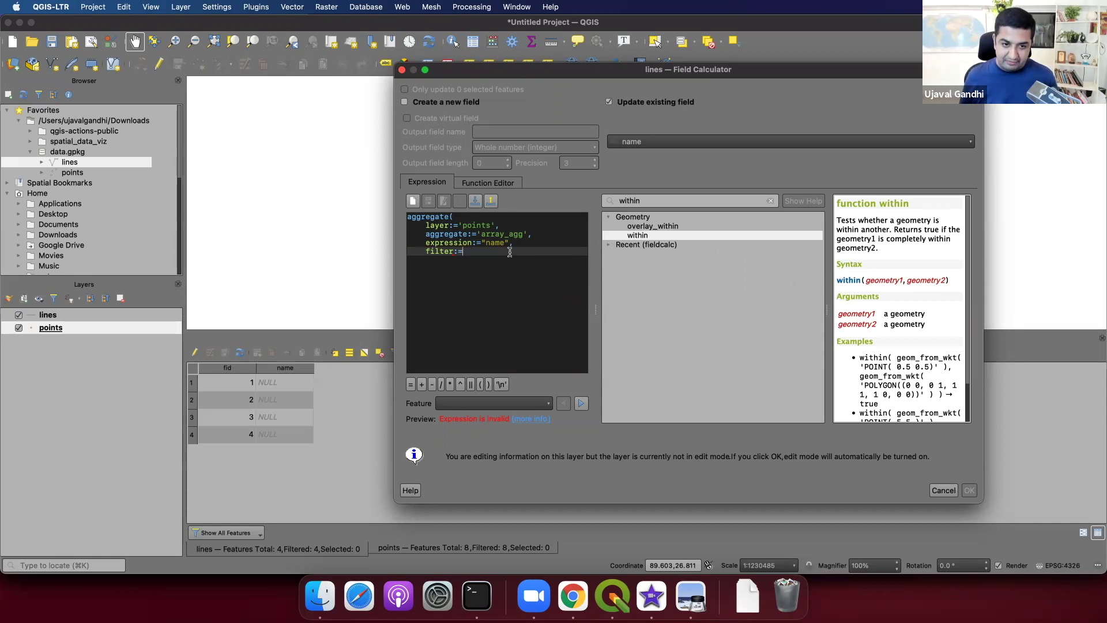
type("within(")
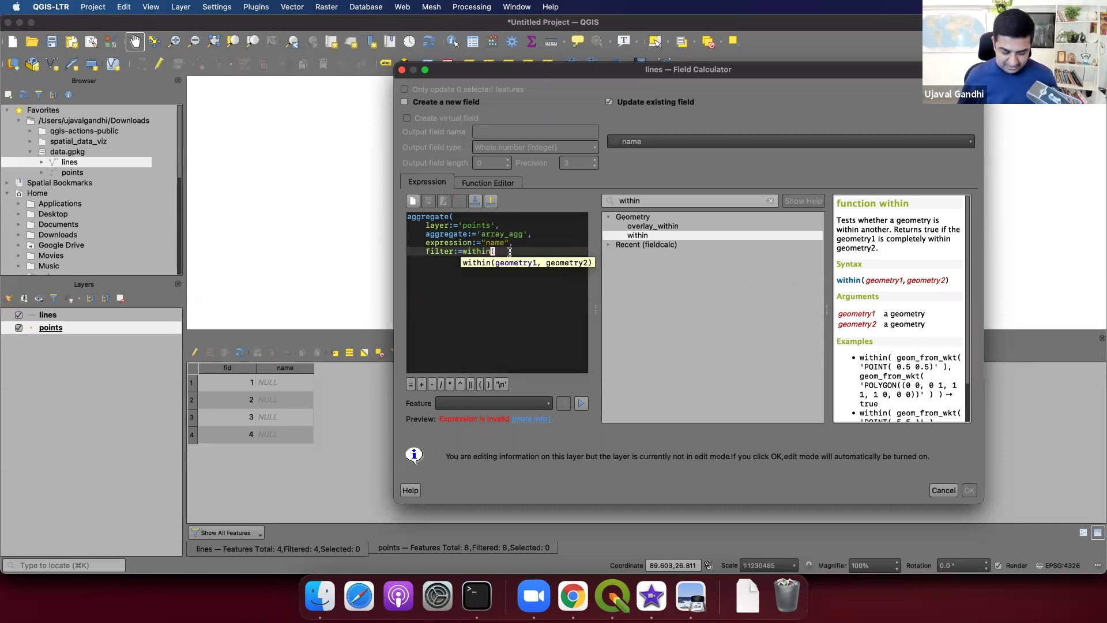
type("$geometr")
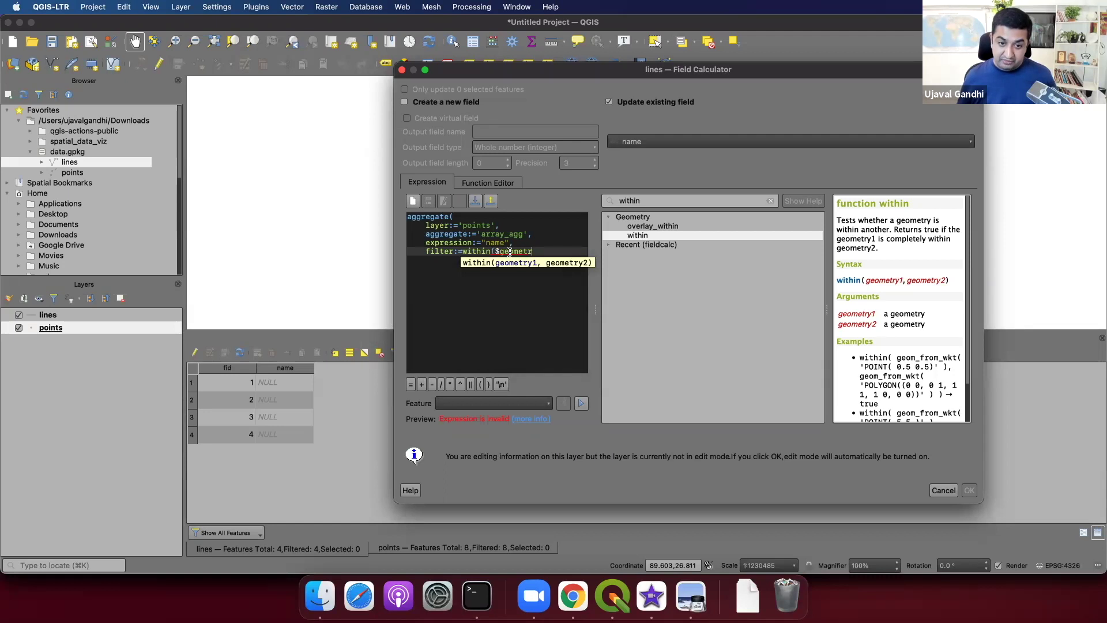
type("y, ")
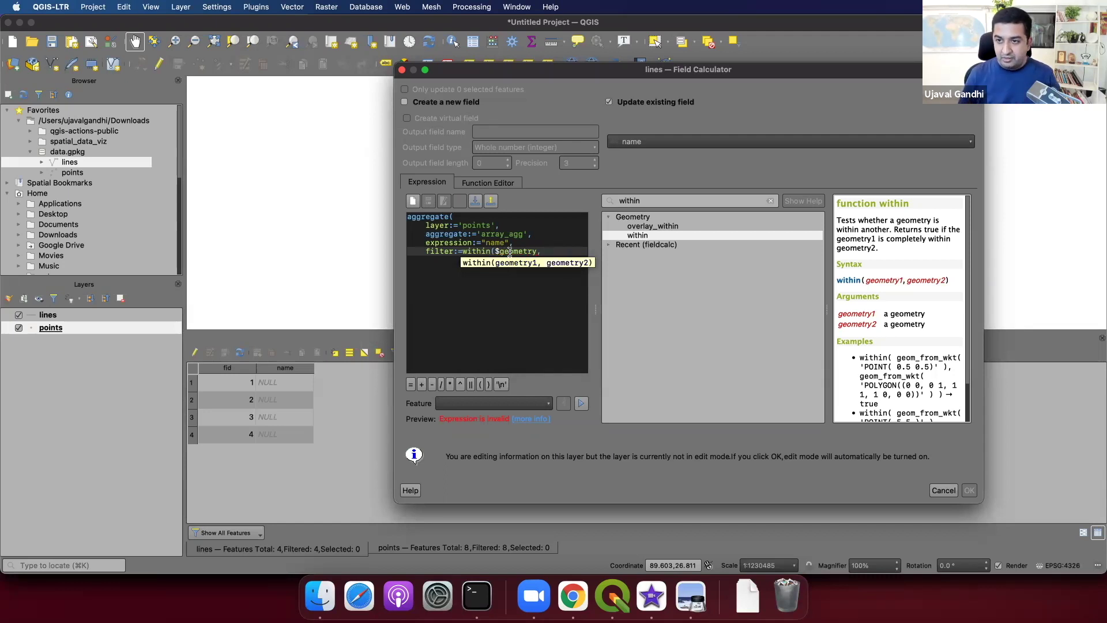
type("b")
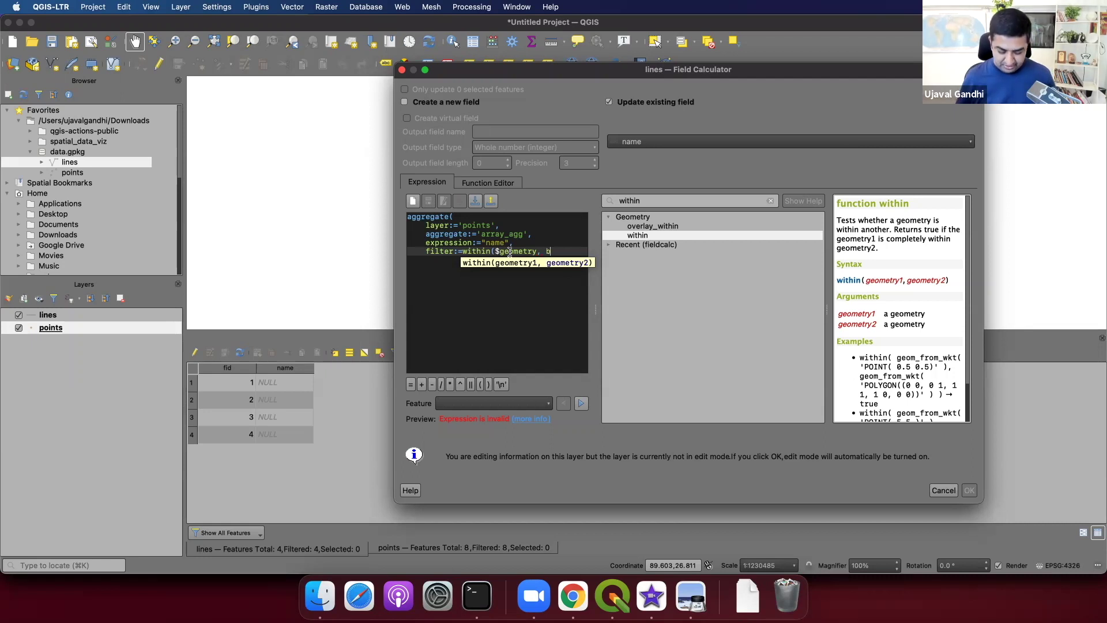
type("uffer(")
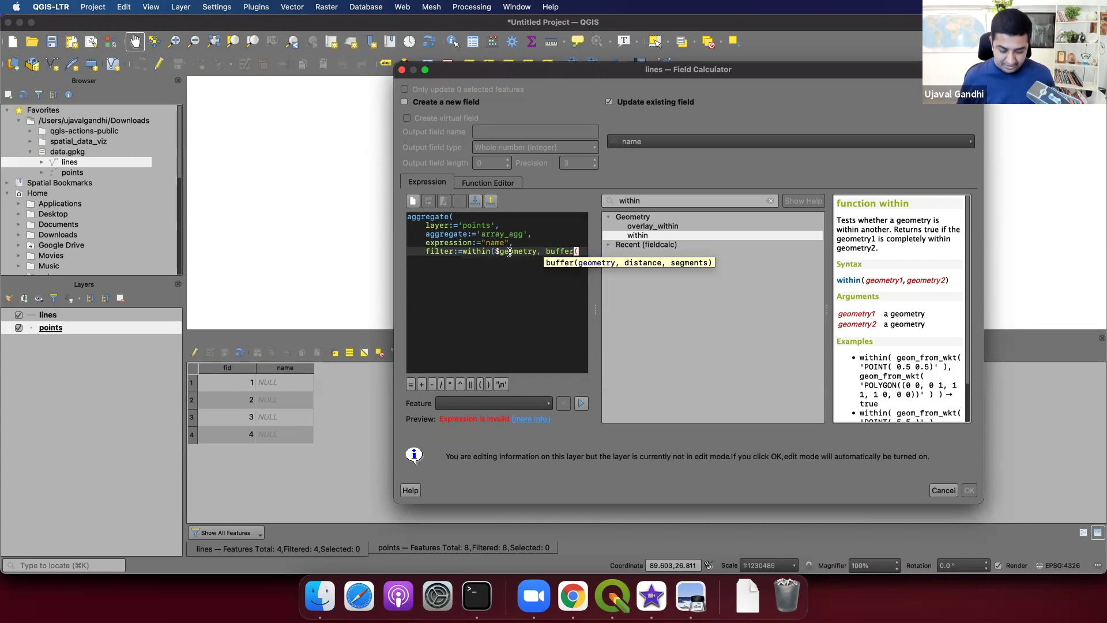
key("Return")
type("start")
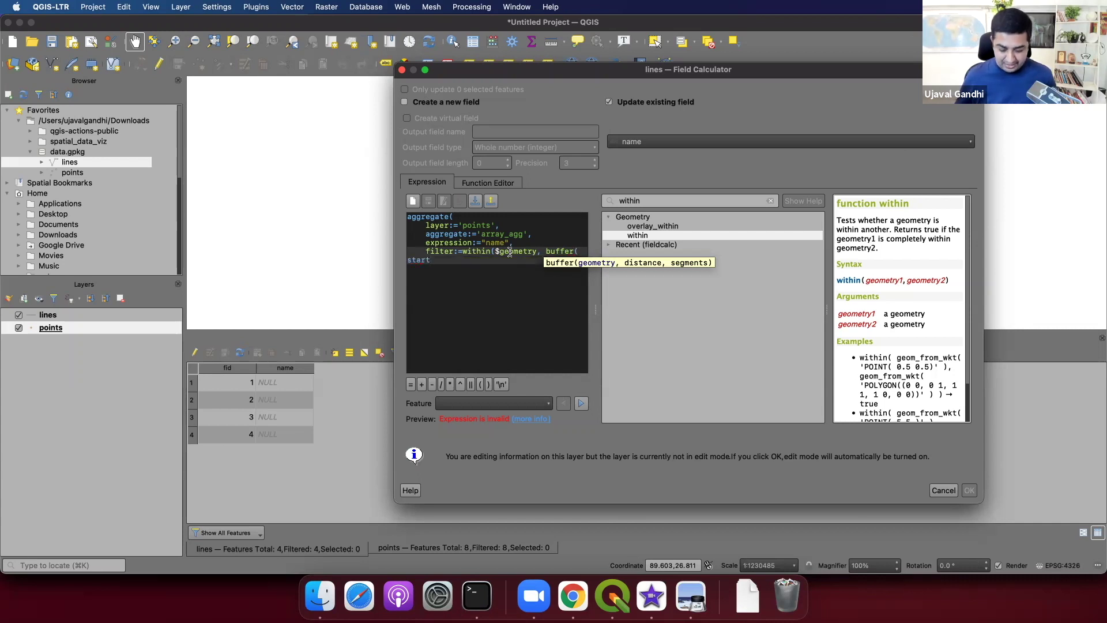
type("_point")
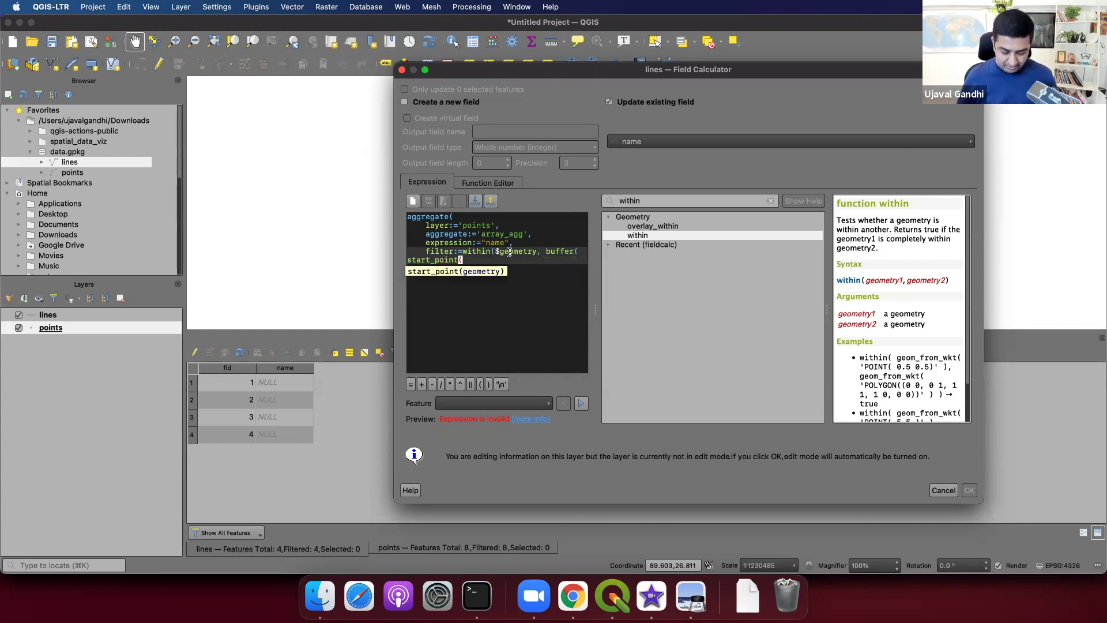
type("(")
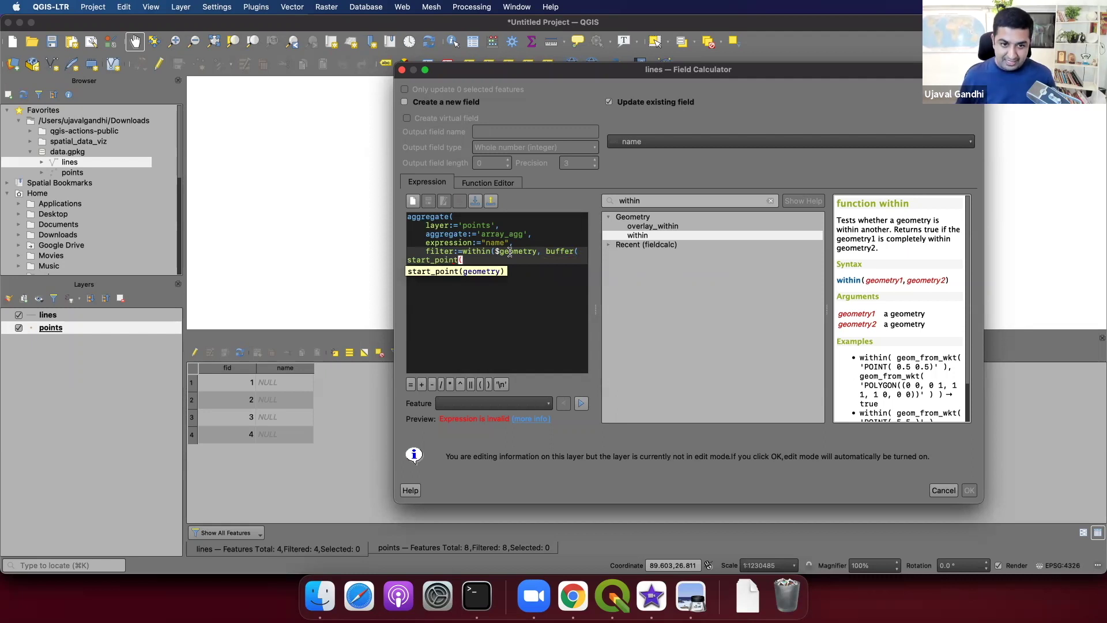
type("geometry(")
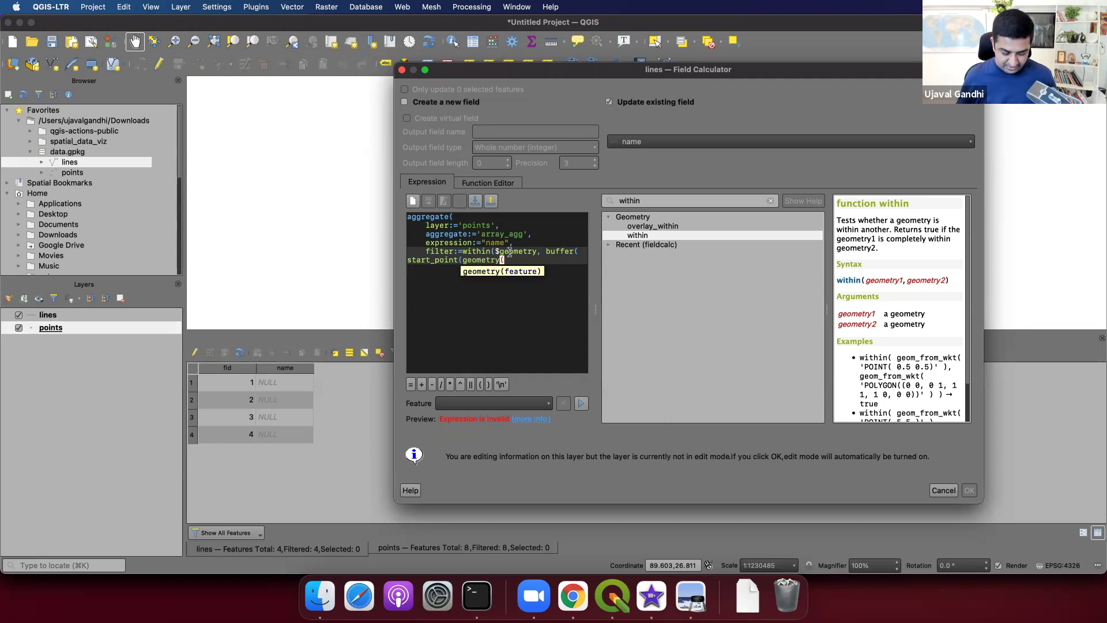
type("@parent)")
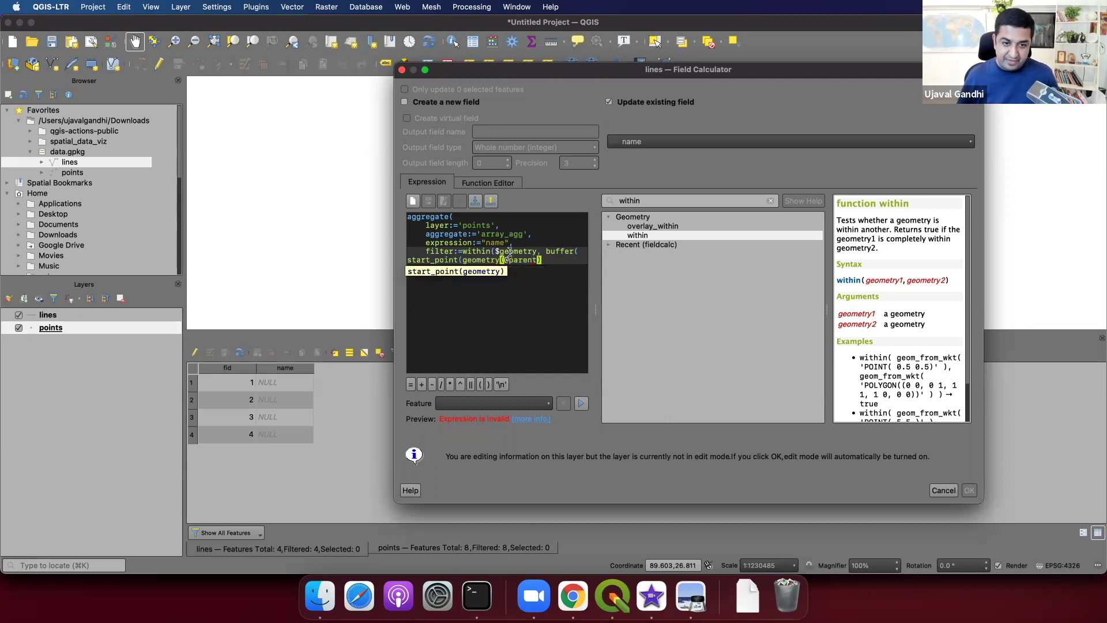
type(")")
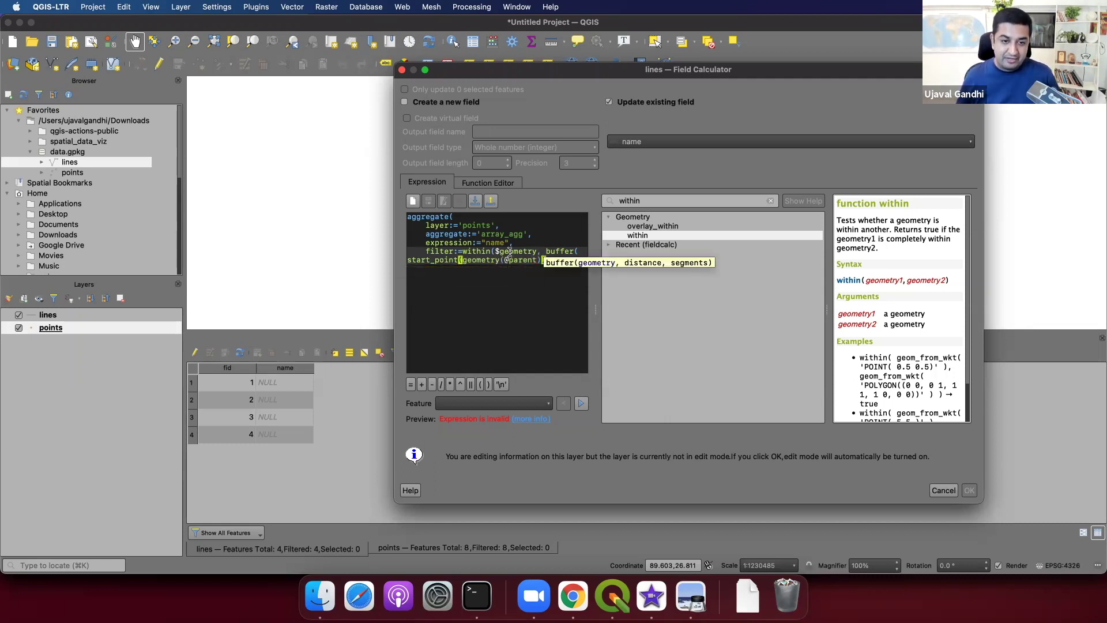
key("BackSpace")
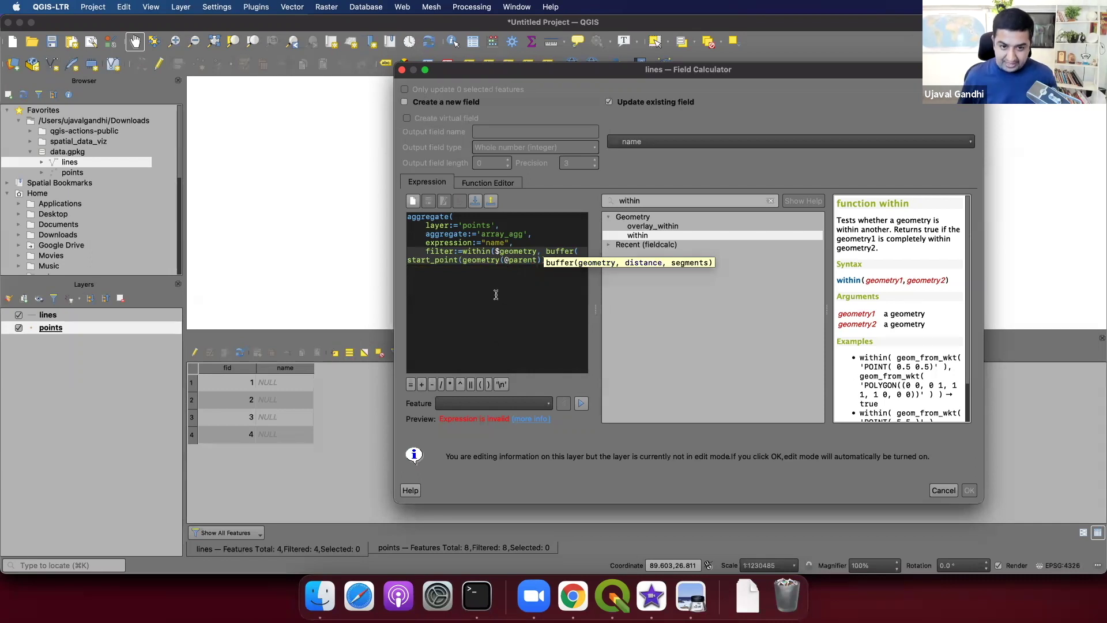
mouse_move(496, 295)
key("Up")
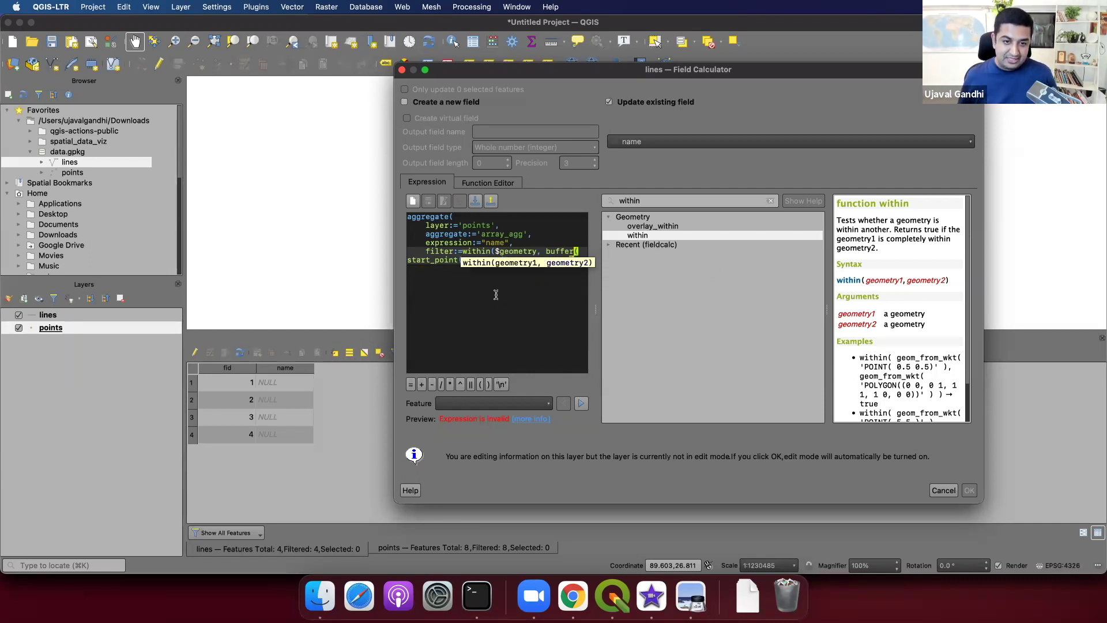
key("Down")
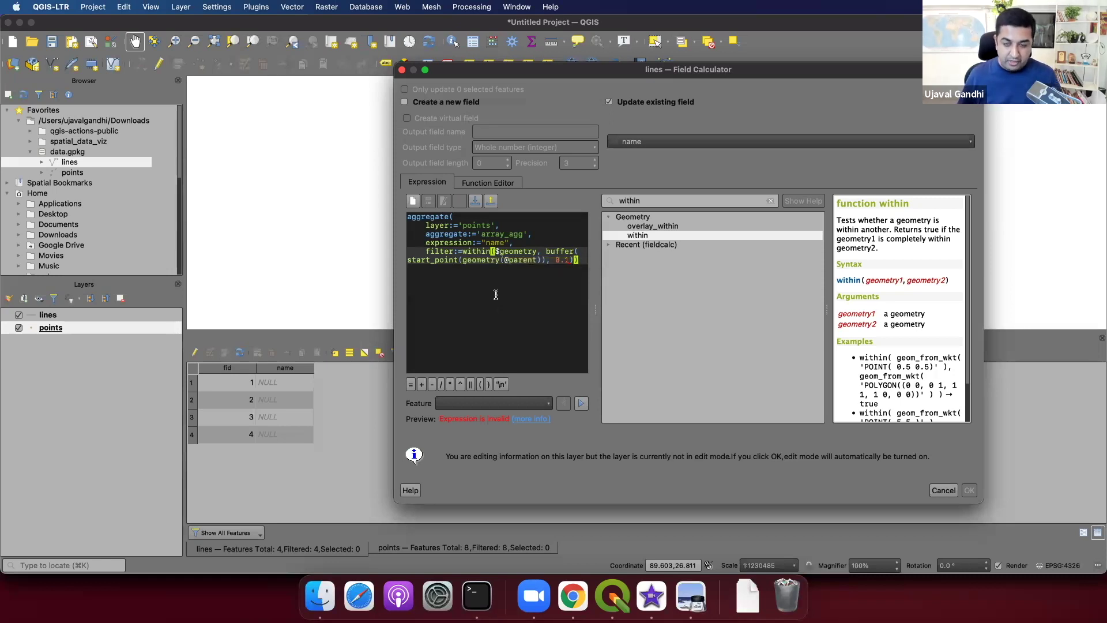
type(")")
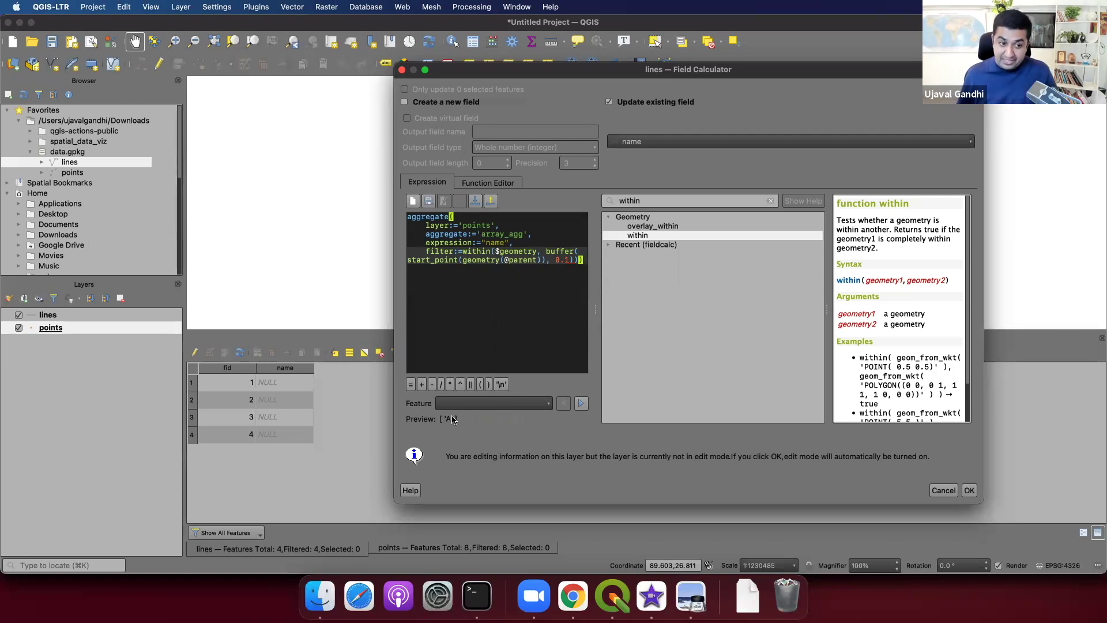
left_click_drag(582, 71, 643, 110)
left_click_drag(730, 166, 734, 255)
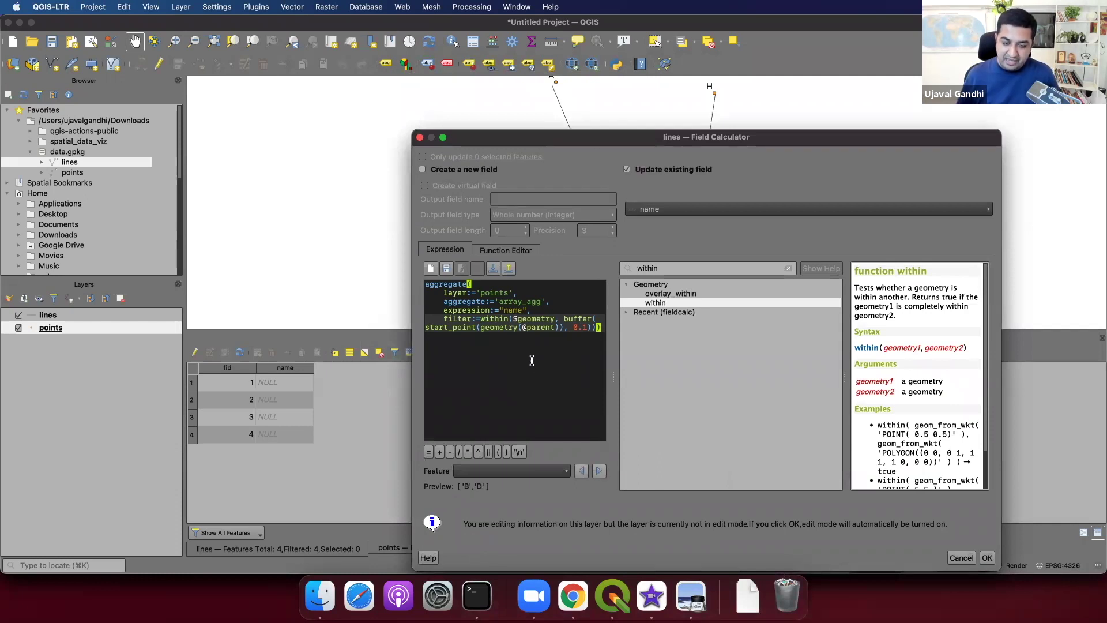
left_click_drag(886, 141, 1002, 296)
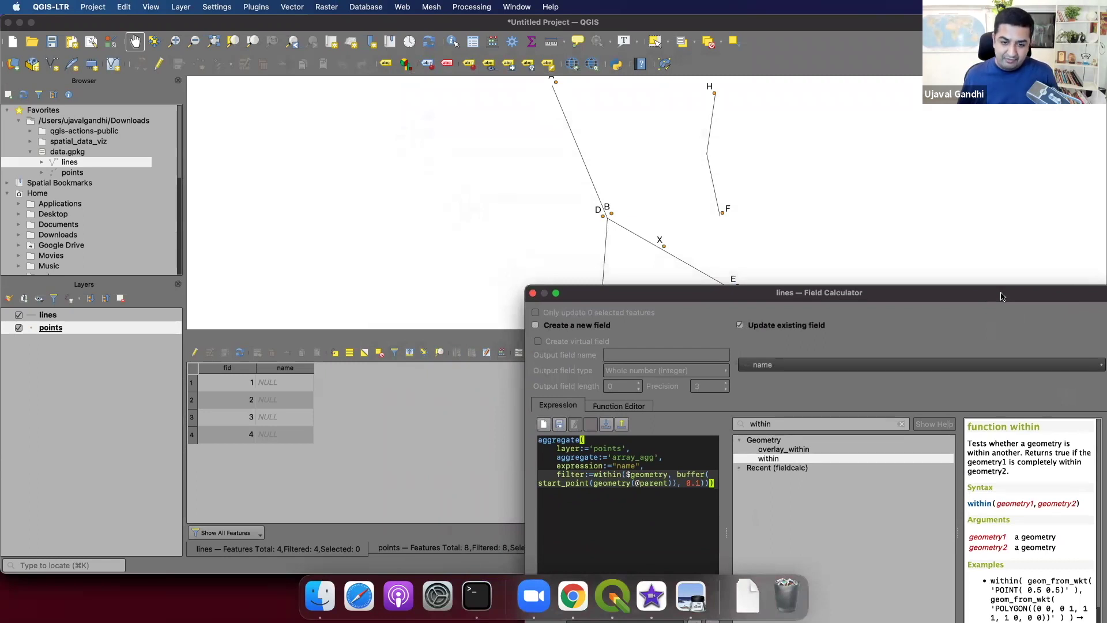
mouse_move(1001, 296)
left_mouse_down()
mouse_move(973, 256)
mouse_move(943, 131)
left_mouse_up()
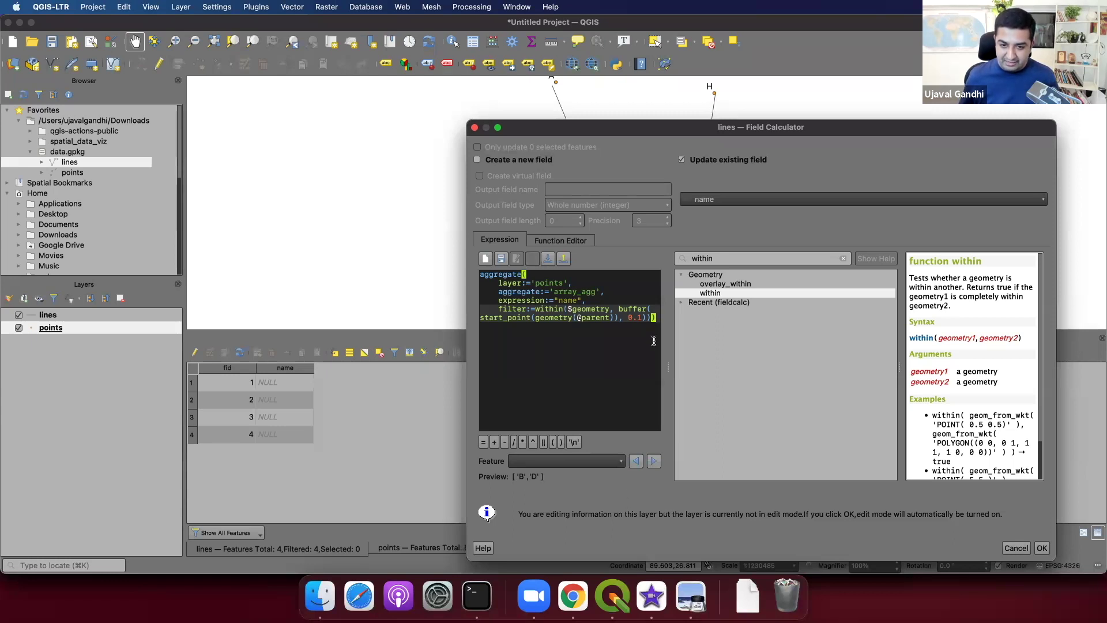
type(",")
key("Return")
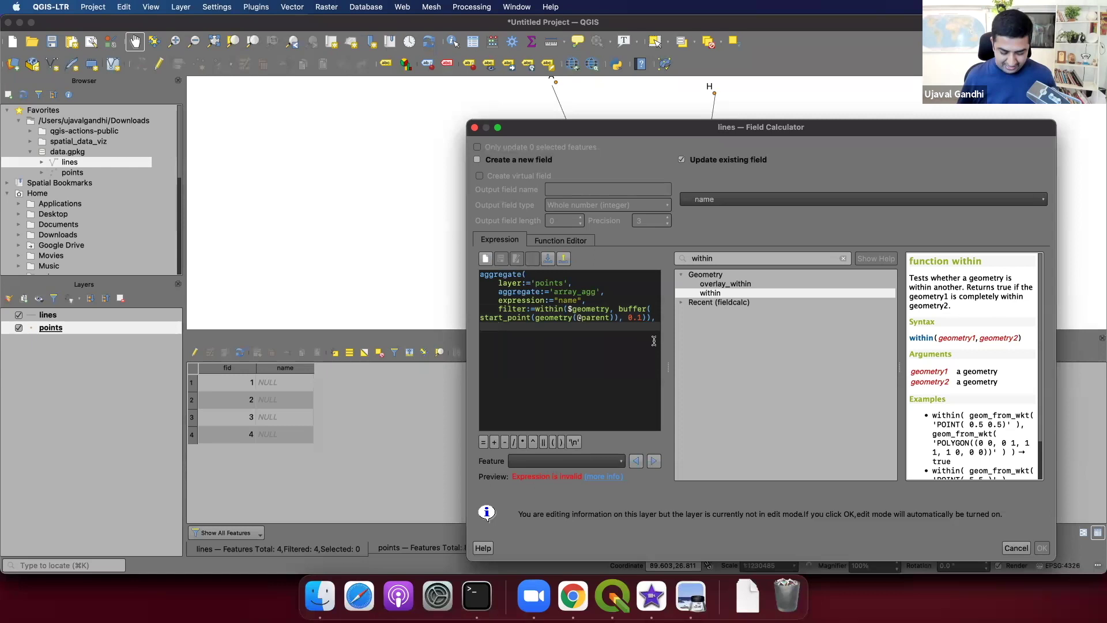
type("order_by")
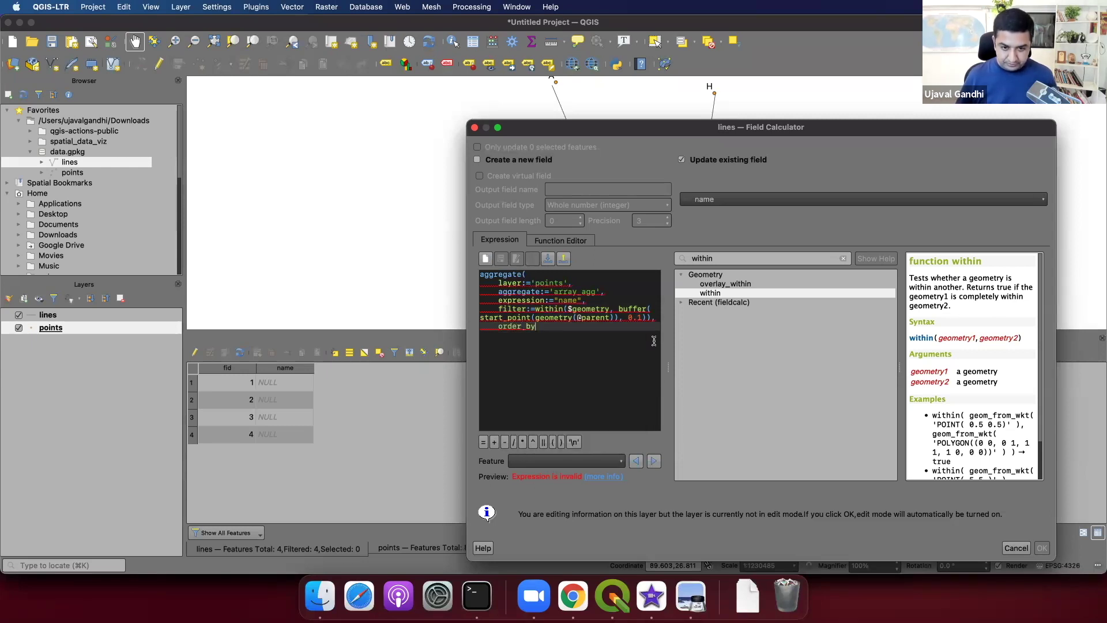
type(":=")
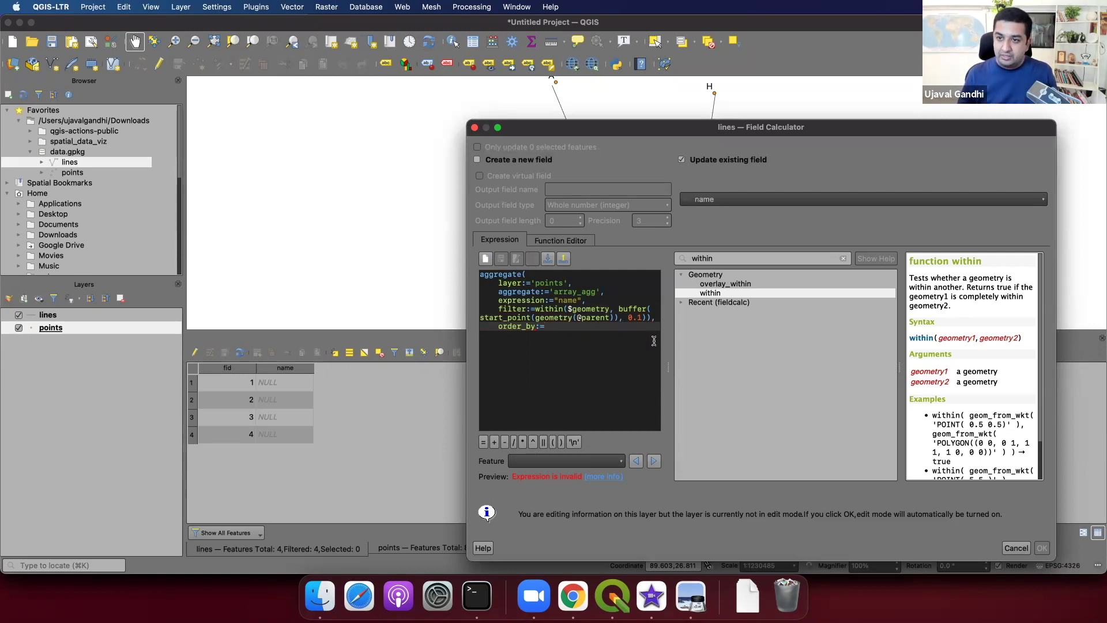
type("distance")
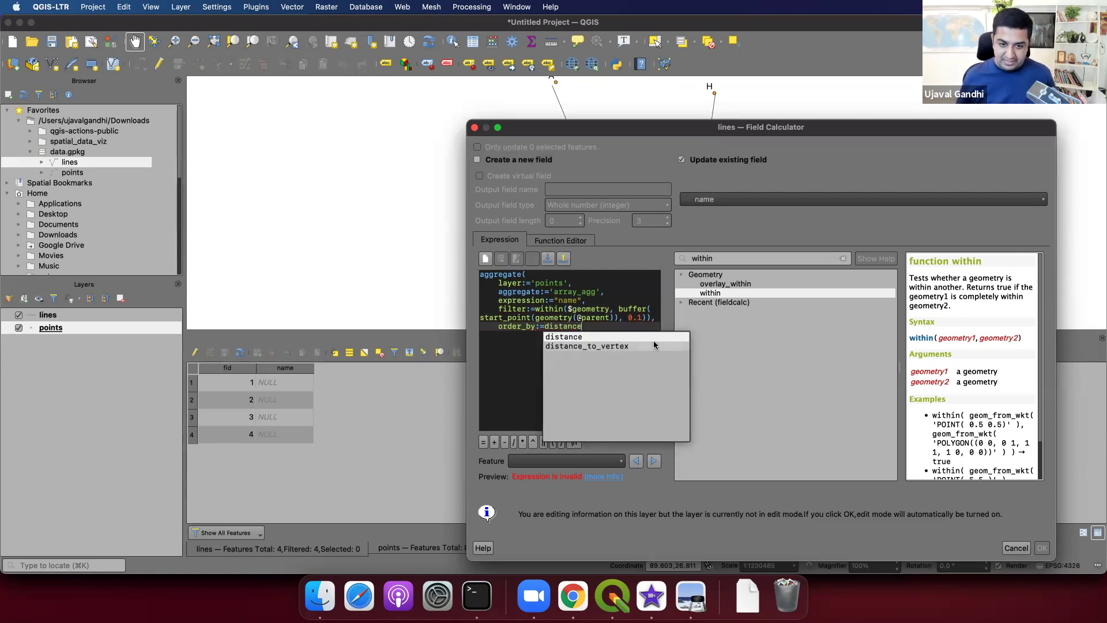
type("($geometr")
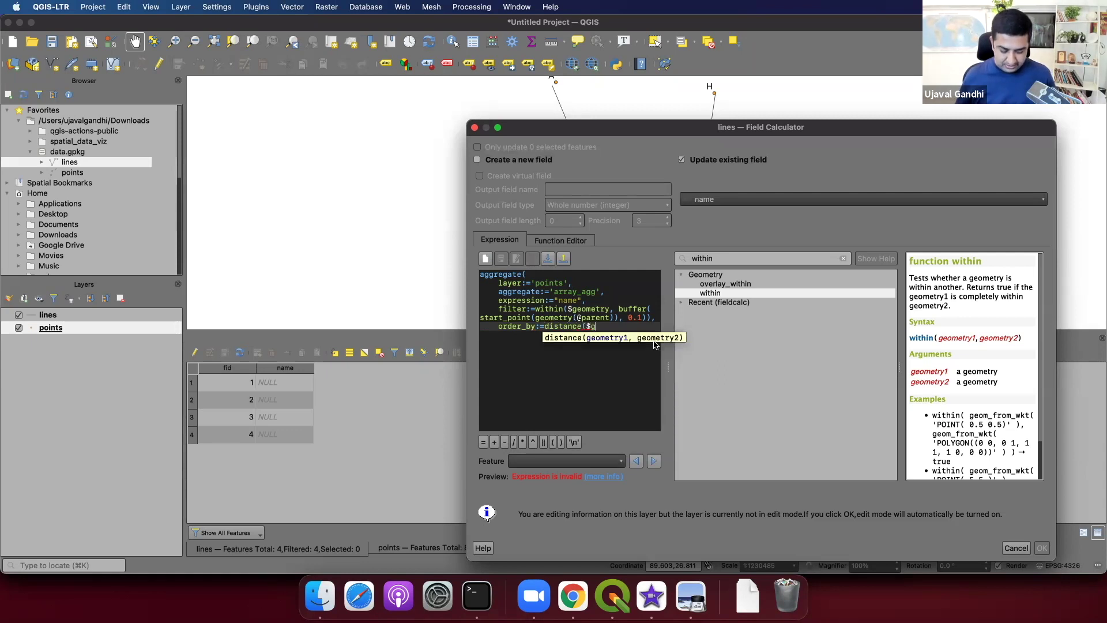
type("y, sta")
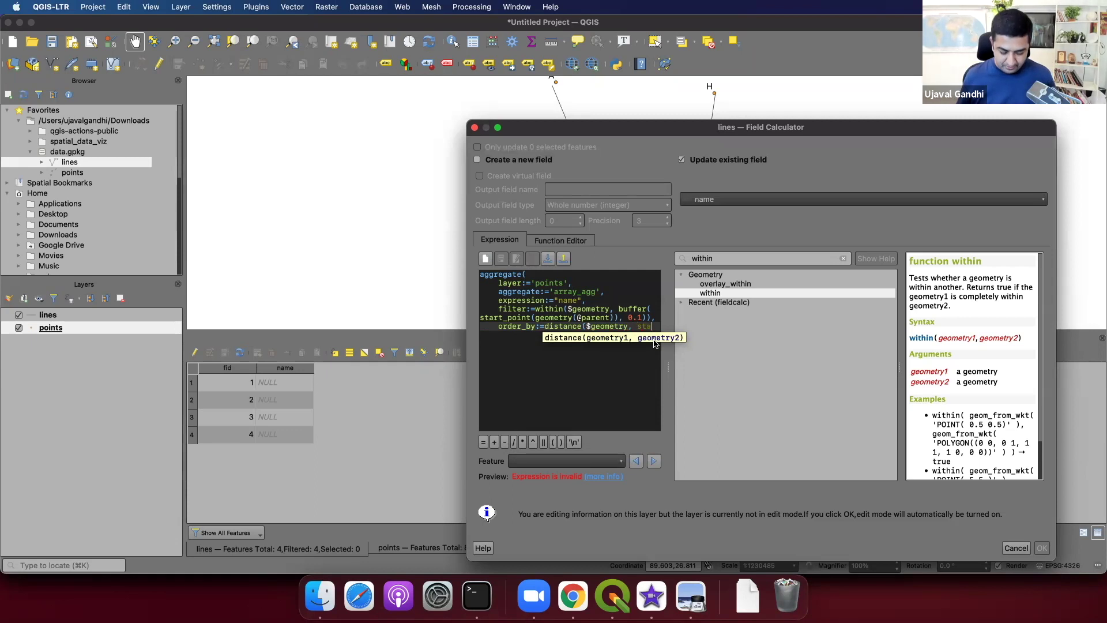
key("Return")
type("start_point(")
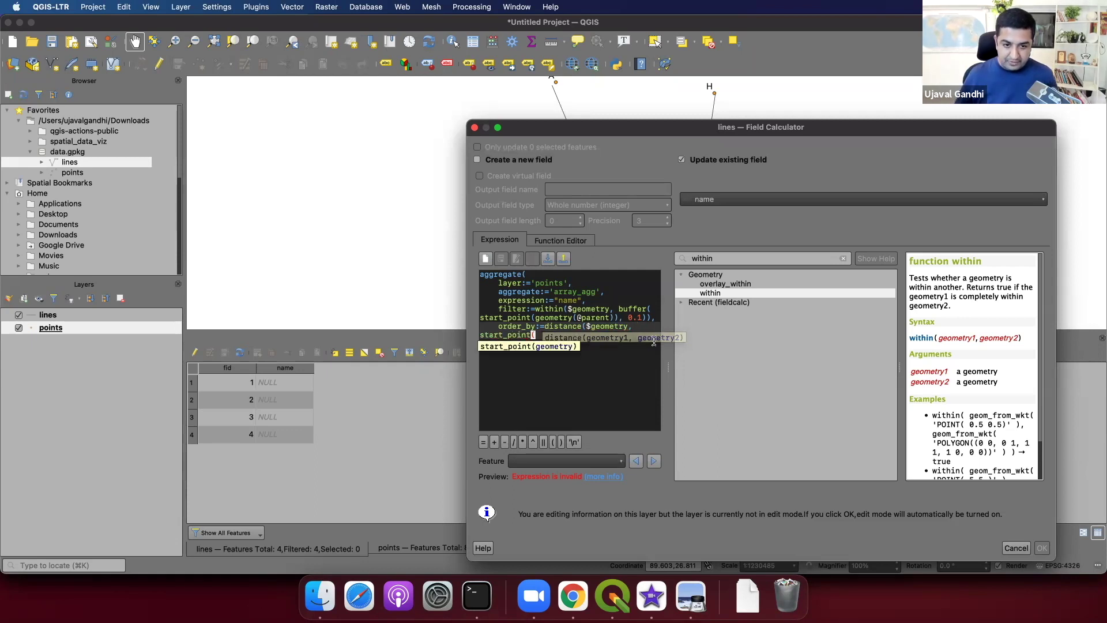
type("geometry(")
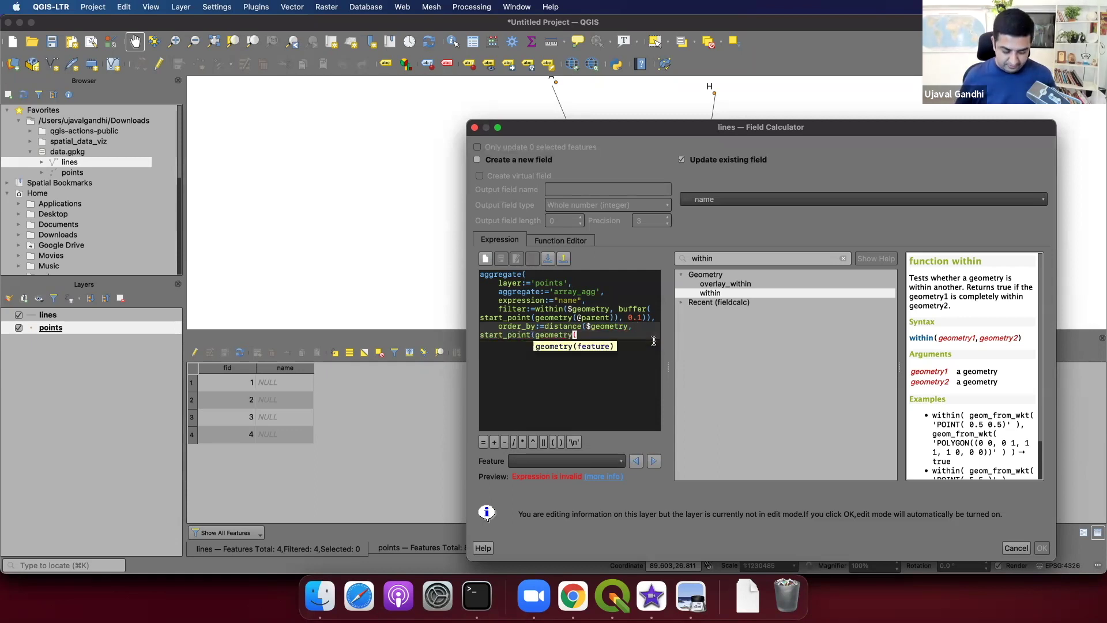
type("@parent)")
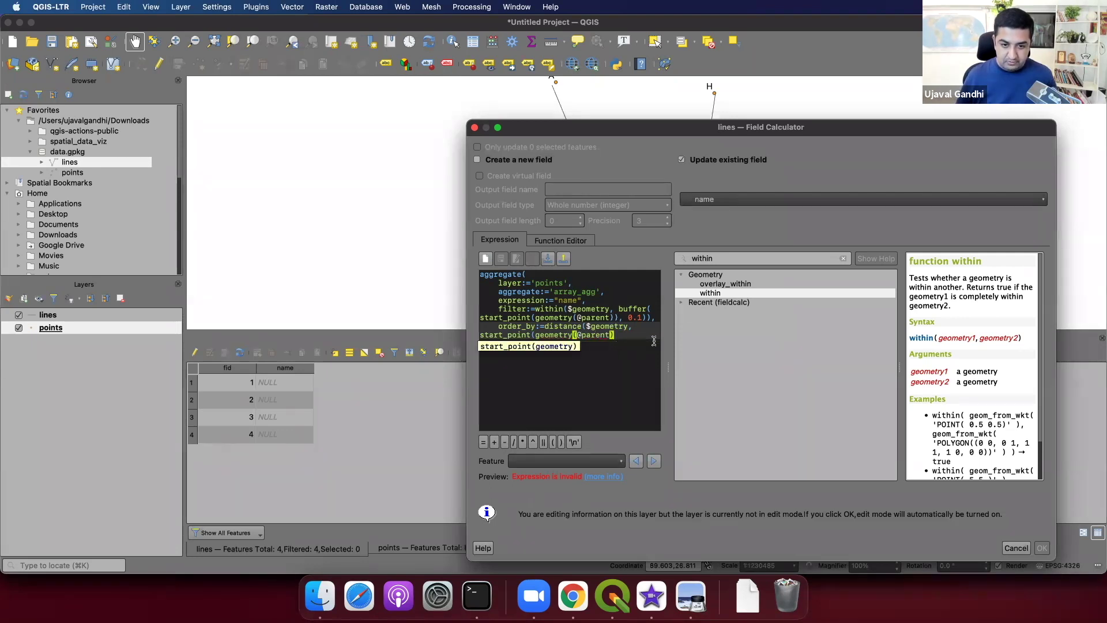
type("))")
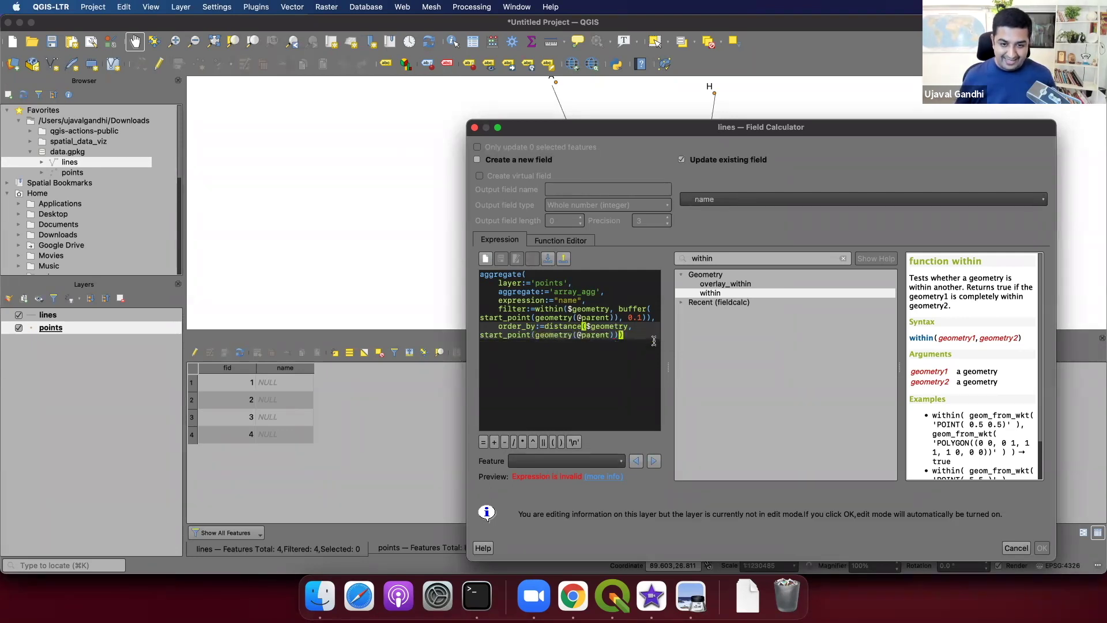
type(")")
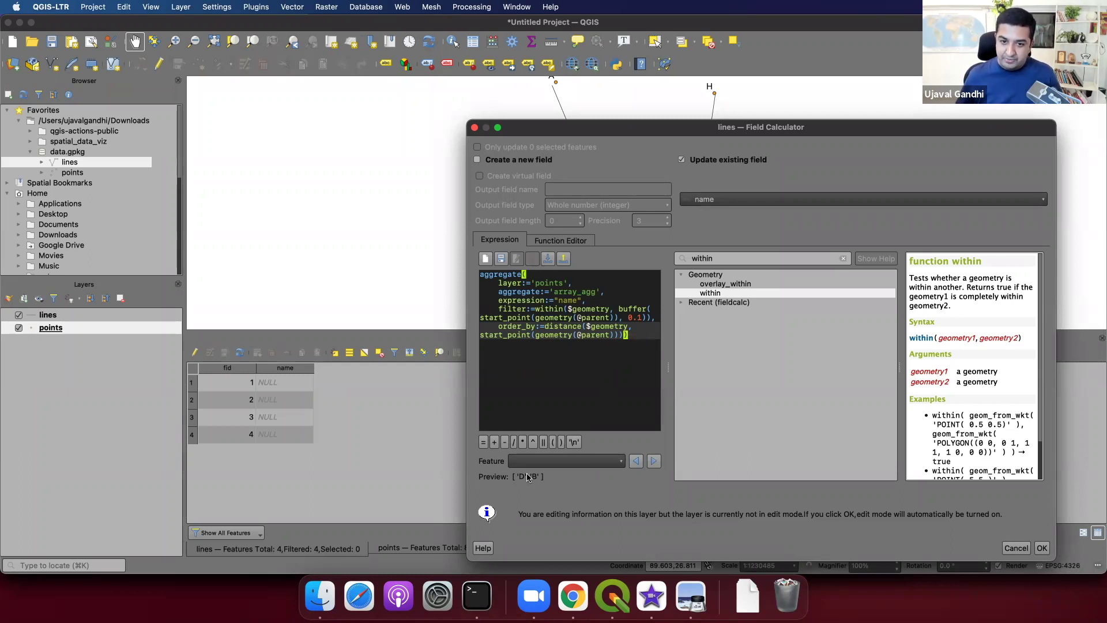
Wrap the aggregate in array_first( ) and confirm the previous feature previews 'A'.
key("Up")
key("Up")
key("Up")
key("Up")
key("Up")
key("shift+Home")
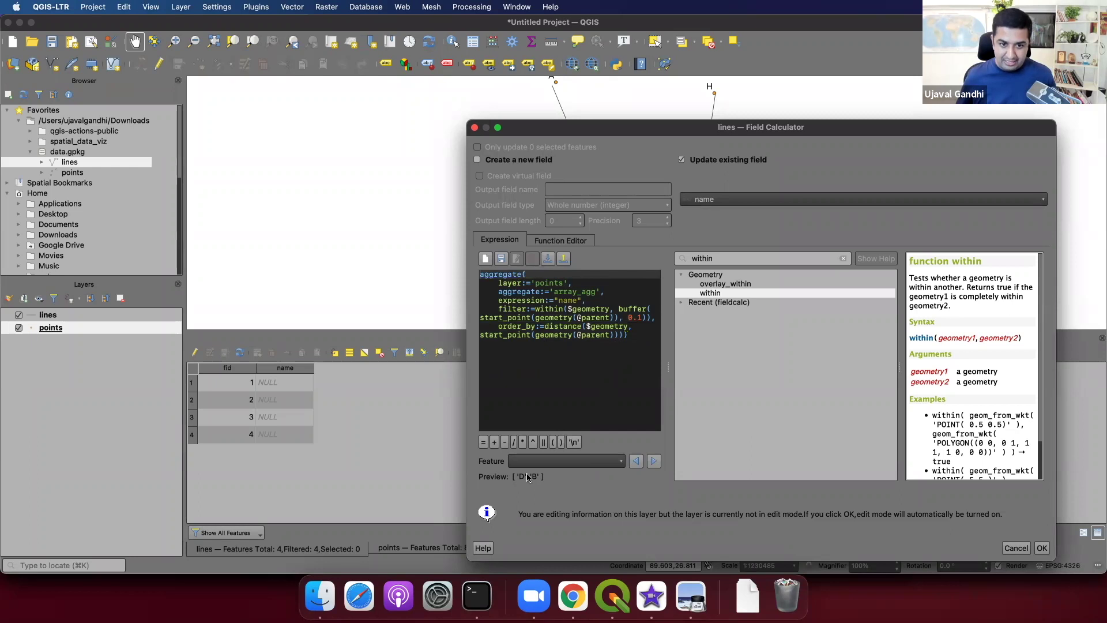
type("array_fi")
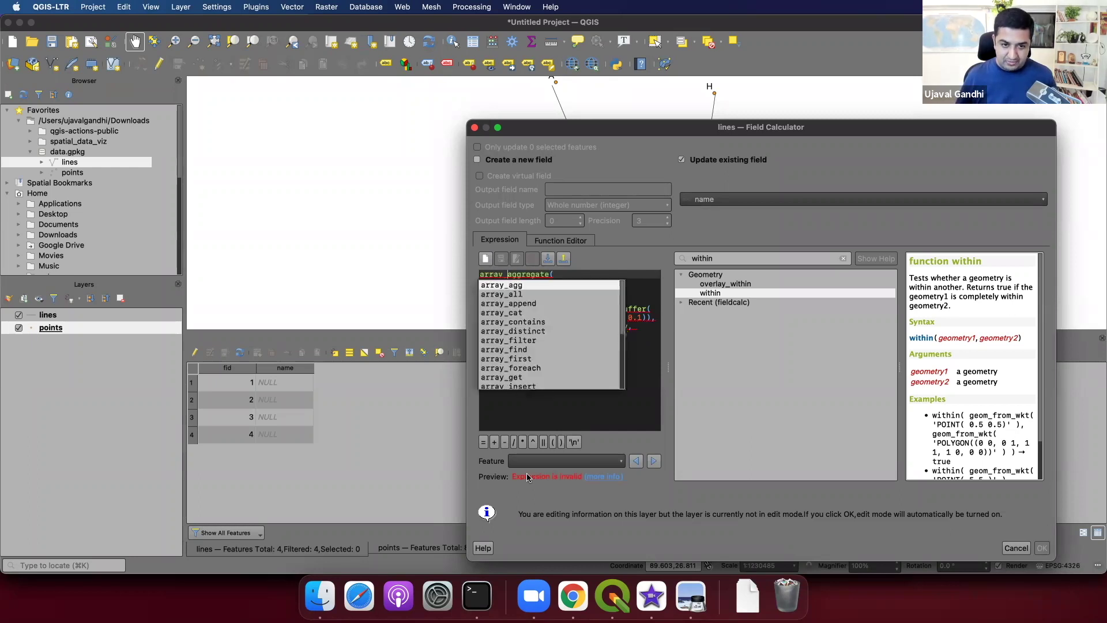
key("Down")
key("Down")
key("Return")
key("Down")
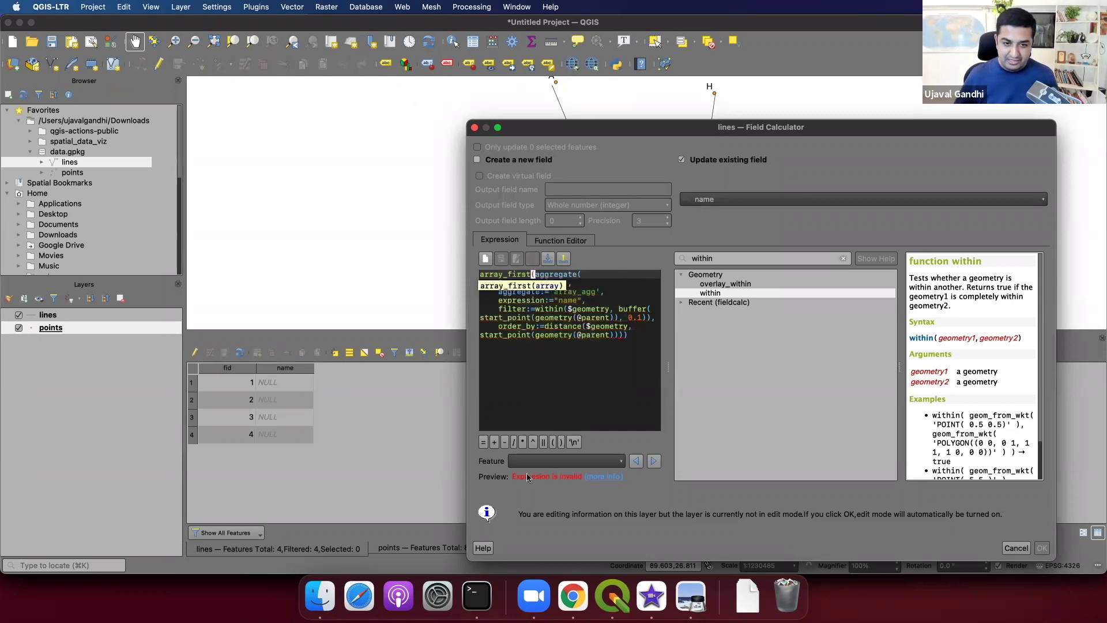
key("Down")
key("Down")
key("Down")
key("Down")
key("End")
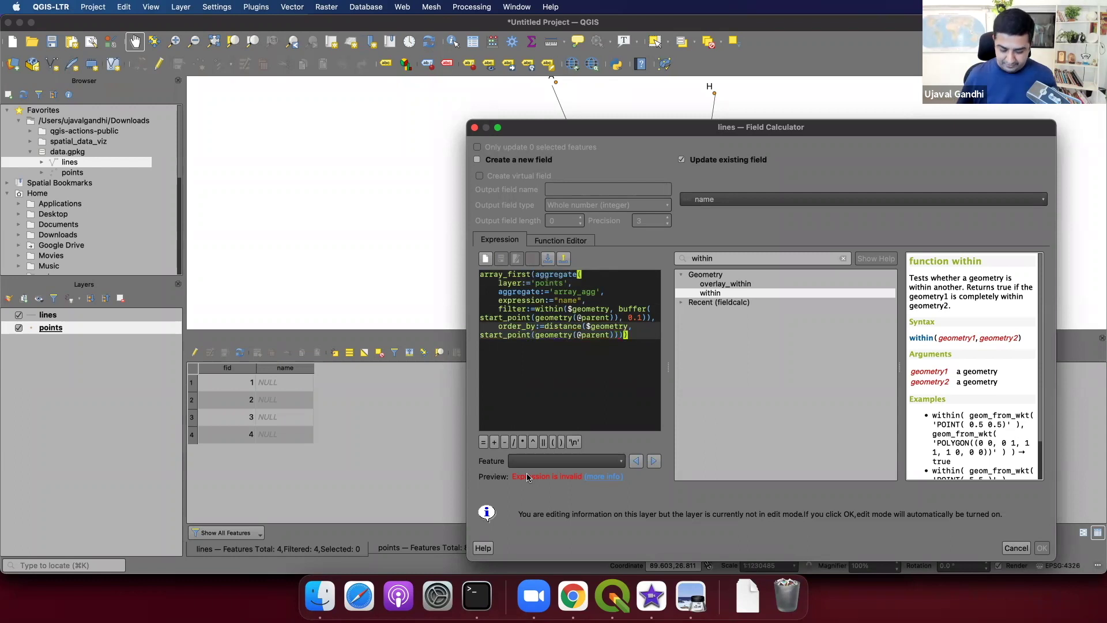
type(")")
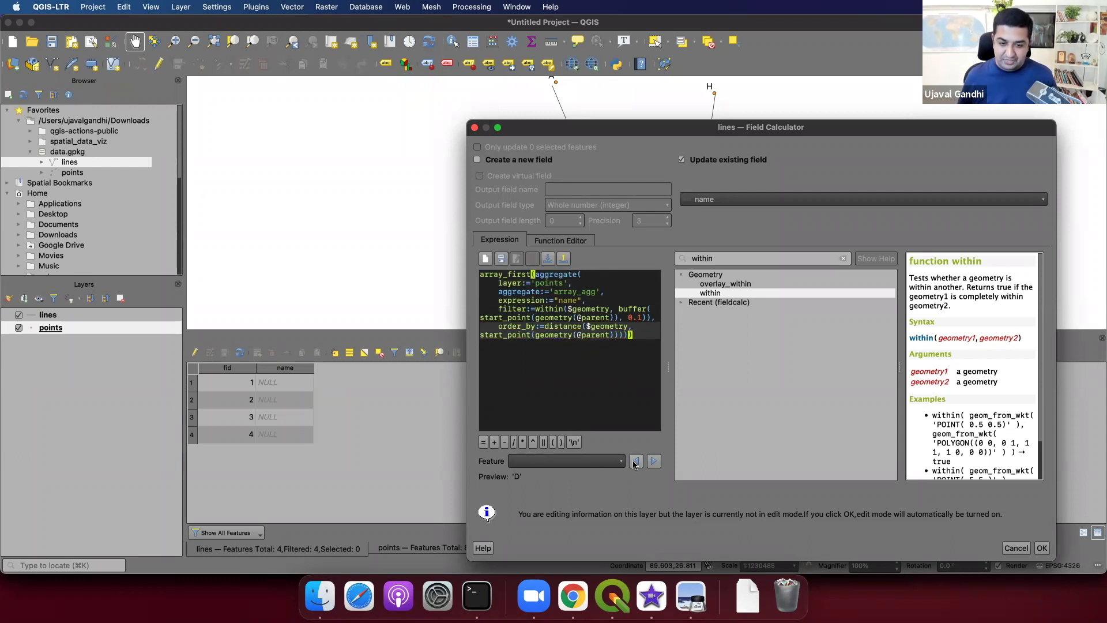
left_click(635, 462)
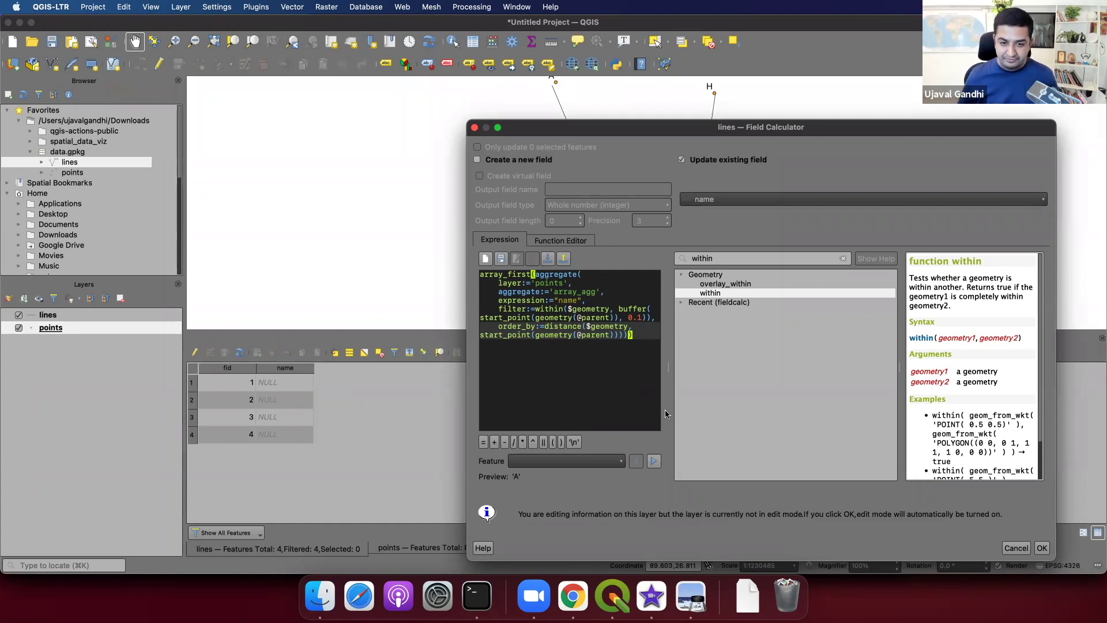
left_click_drag(633, 335, 414, 274)
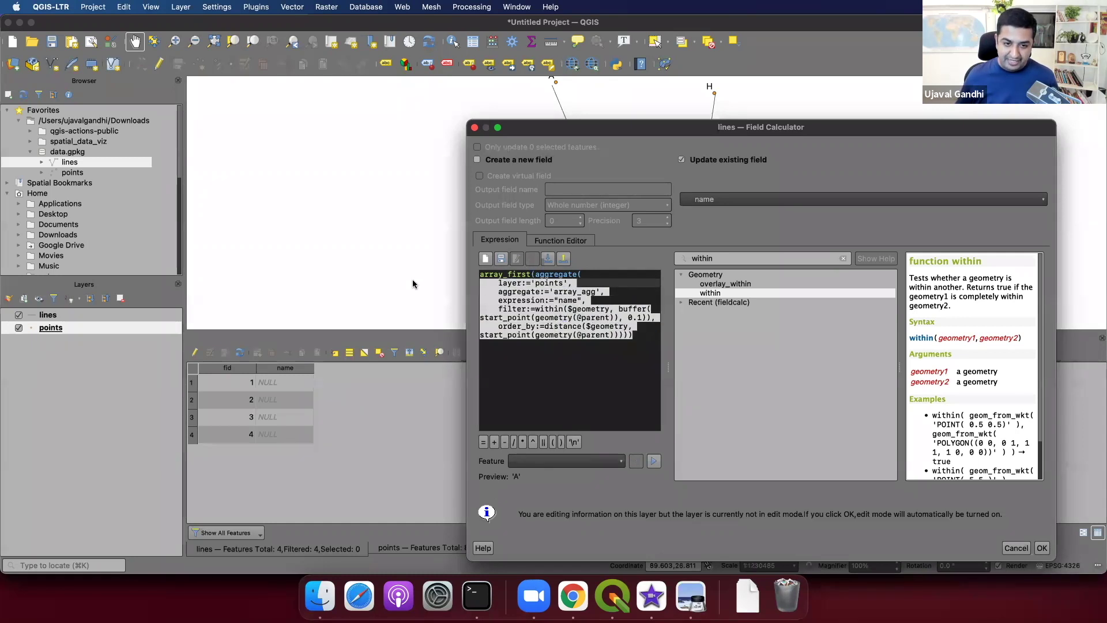
Duplicate the expression and change the copy's start_point references to end_point.
key("super+c")
left_click(539, 366)
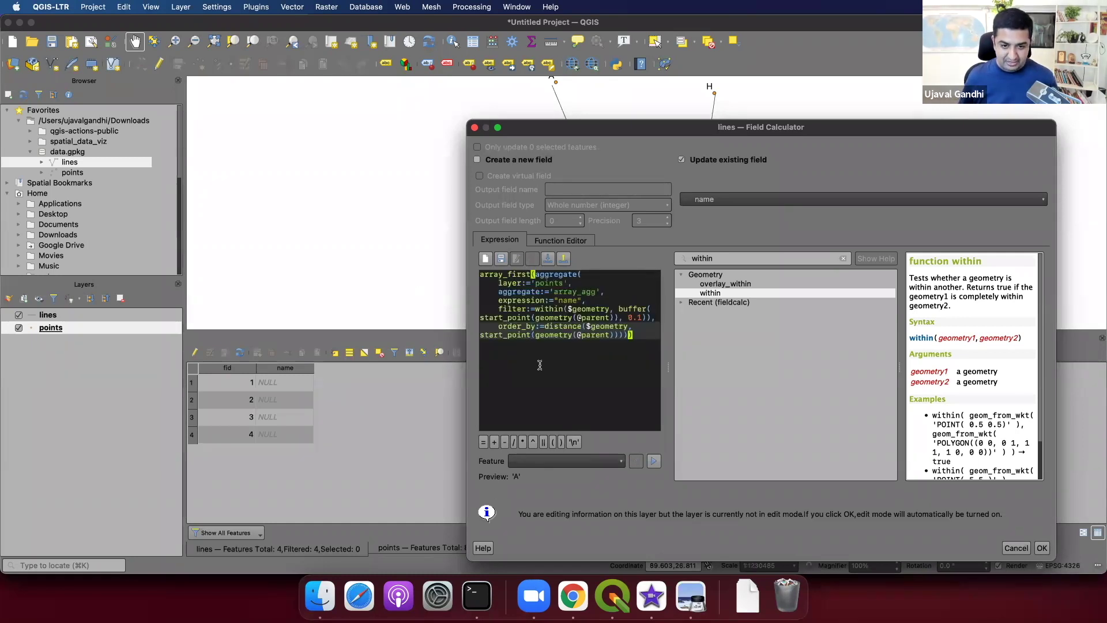
key("Return")
key("Return")
key("Return")
key("super+v")
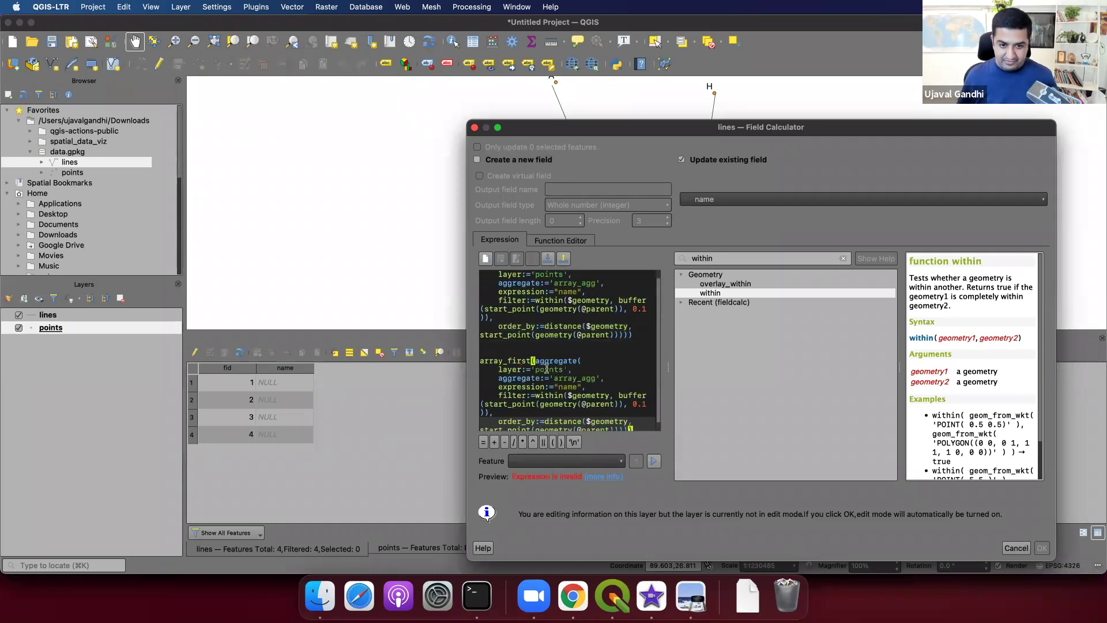
scroll(550, 384, "down", 1)
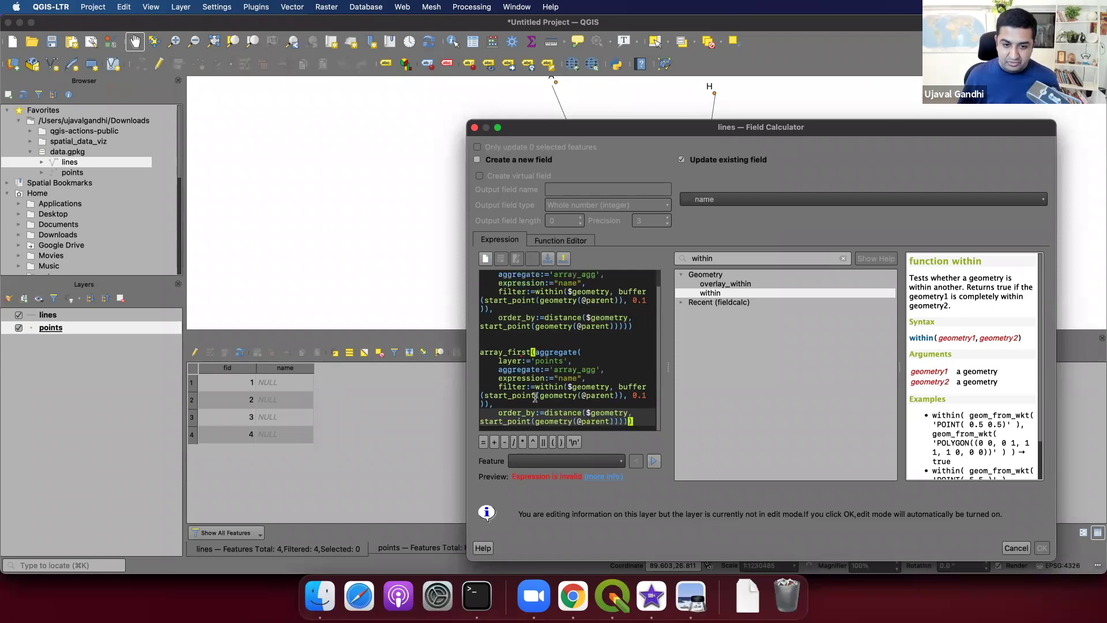
left_click(502, 397)
key("BackSpace")
key("BackSpace")
key("BackSpace")
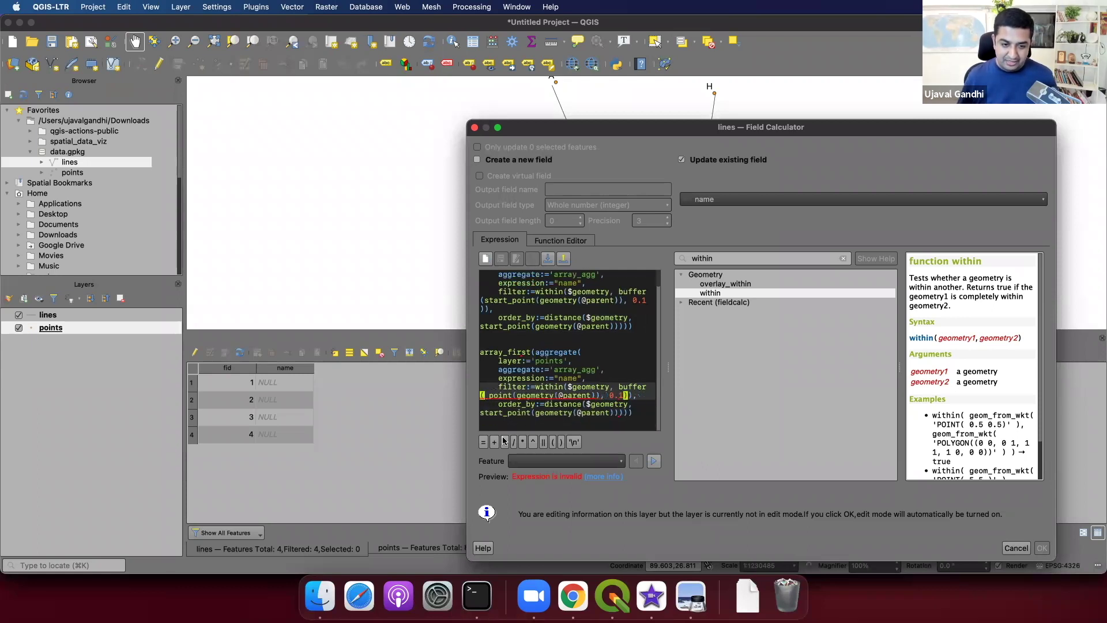
type("end")
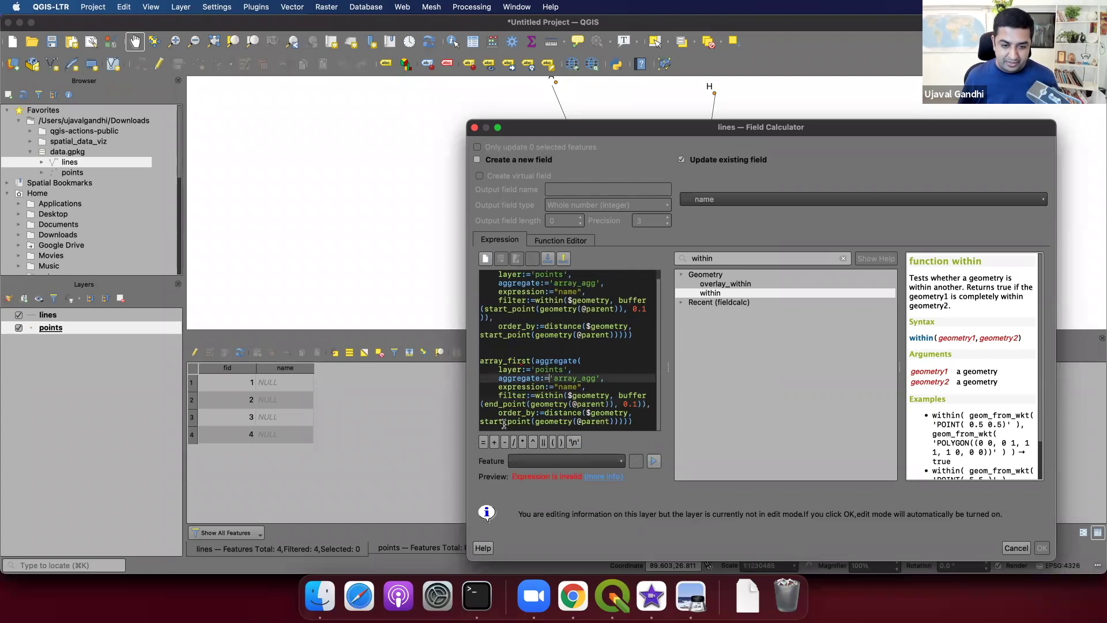
left_click(507, 421)
key("BackSpace")
key("BackSpace")
key("BackSpace")
key("BackSpace")
key("BackSpace")
key("BackSpace")
type("end")
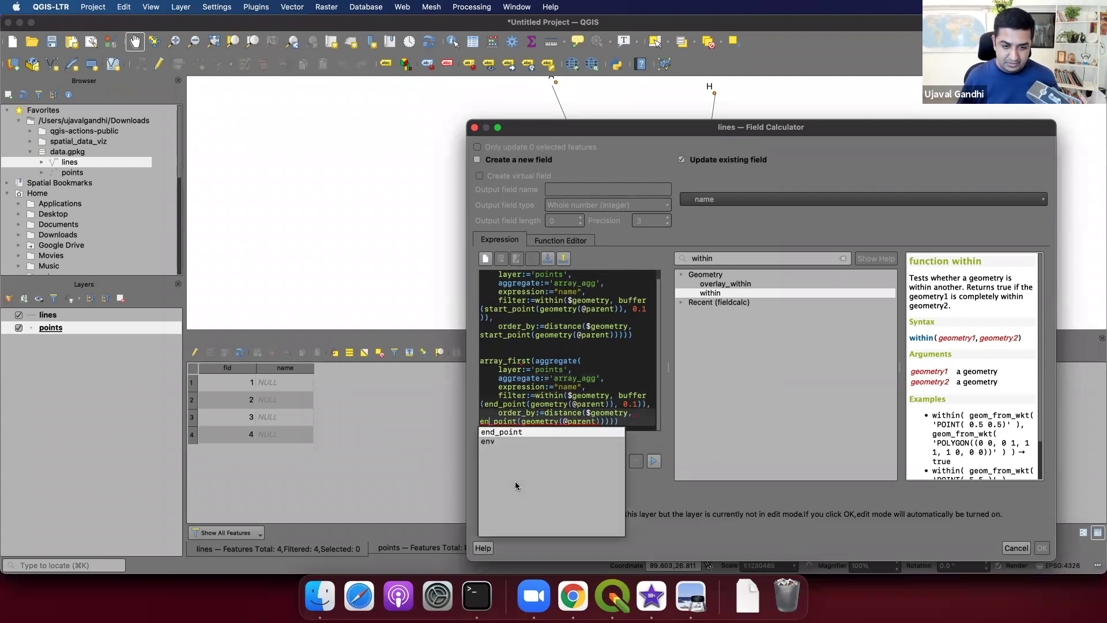
Join both expressions with || '-' || and step through previews like A-D and H-F.
left_click(519, 344)
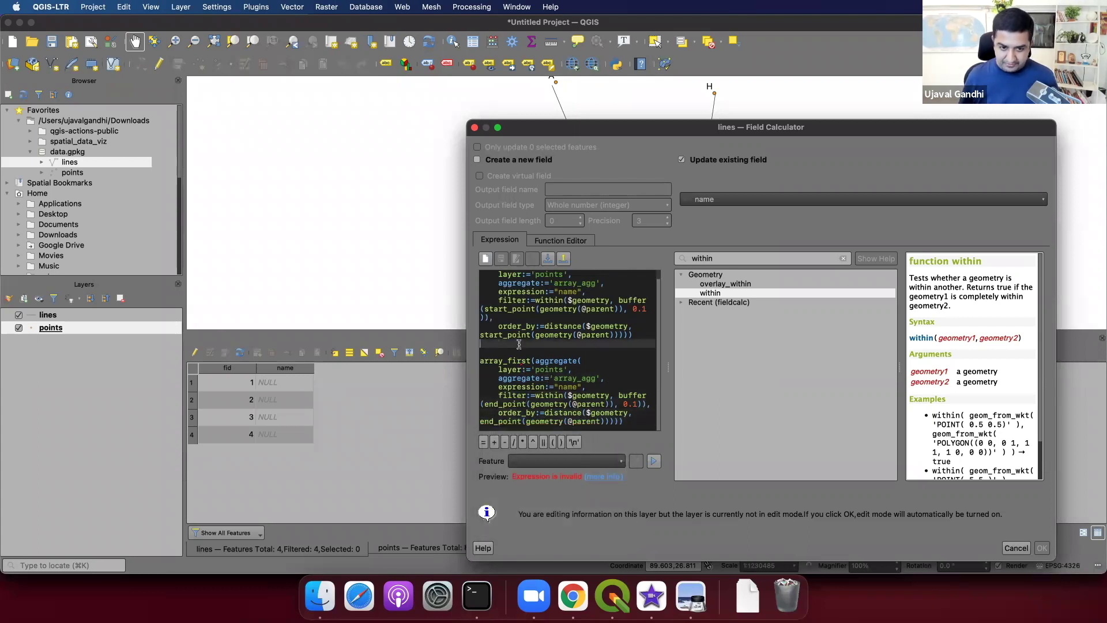
key("Return")
type("||")
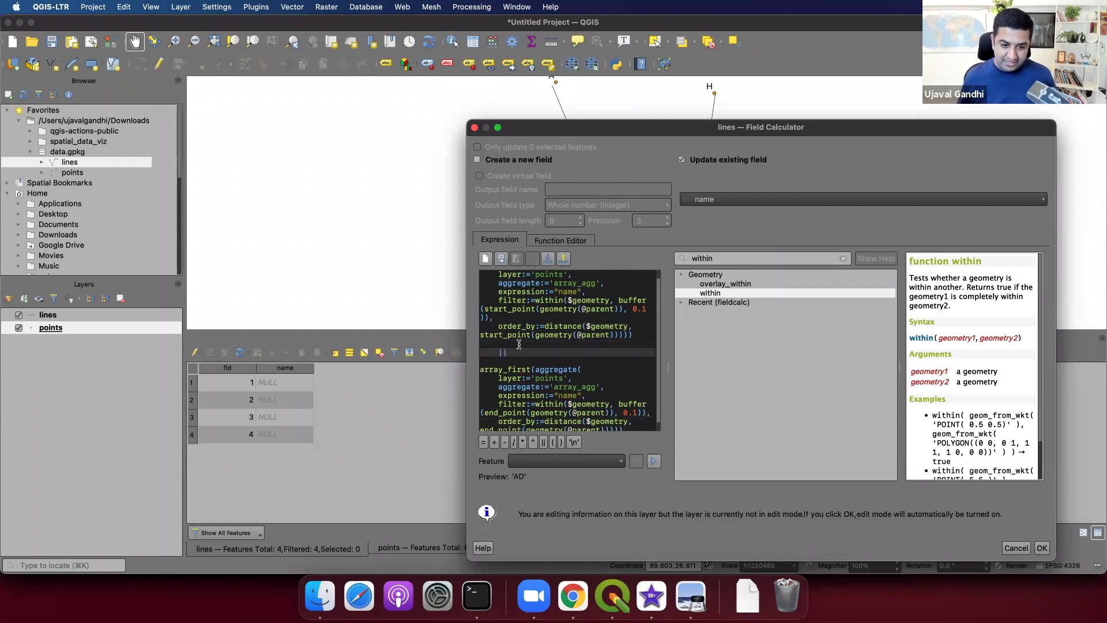
left_click(654, 461)
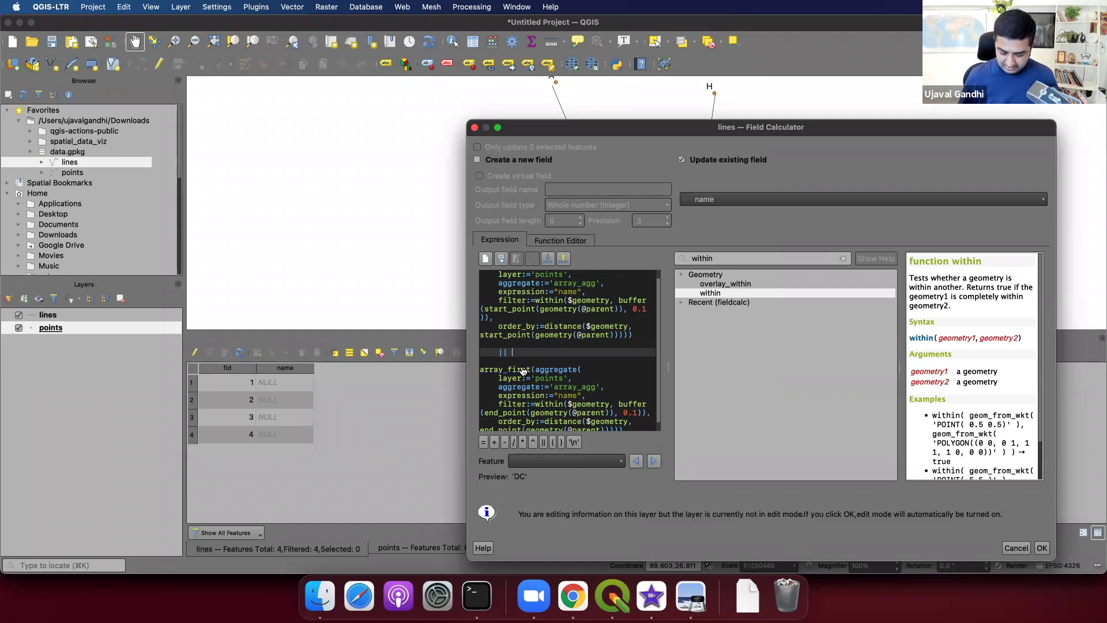
type("'-'")
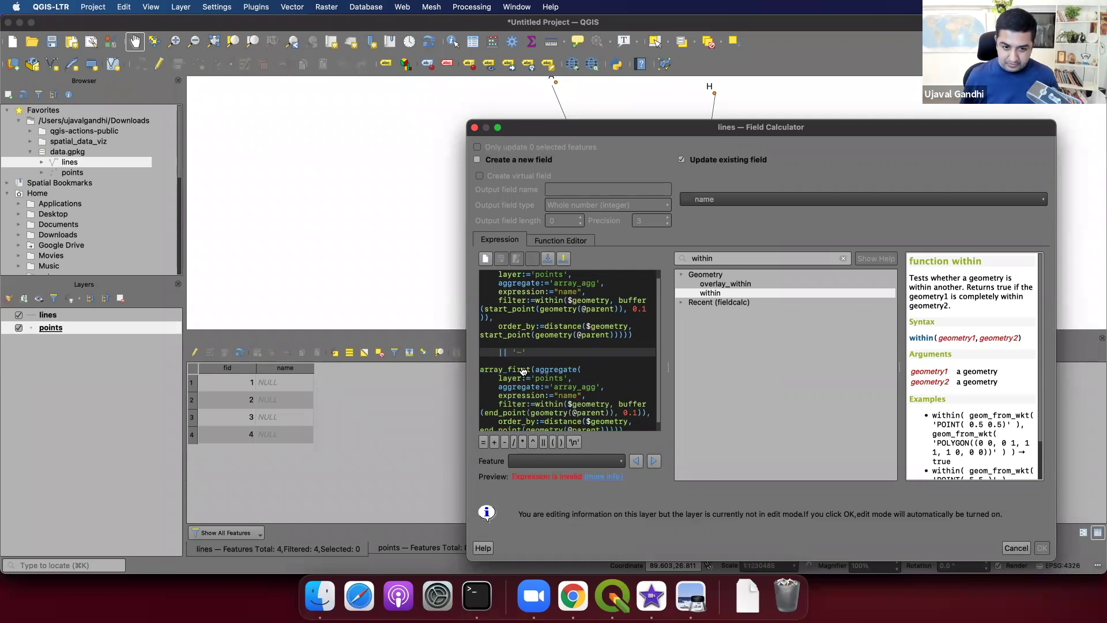
type(" ||")
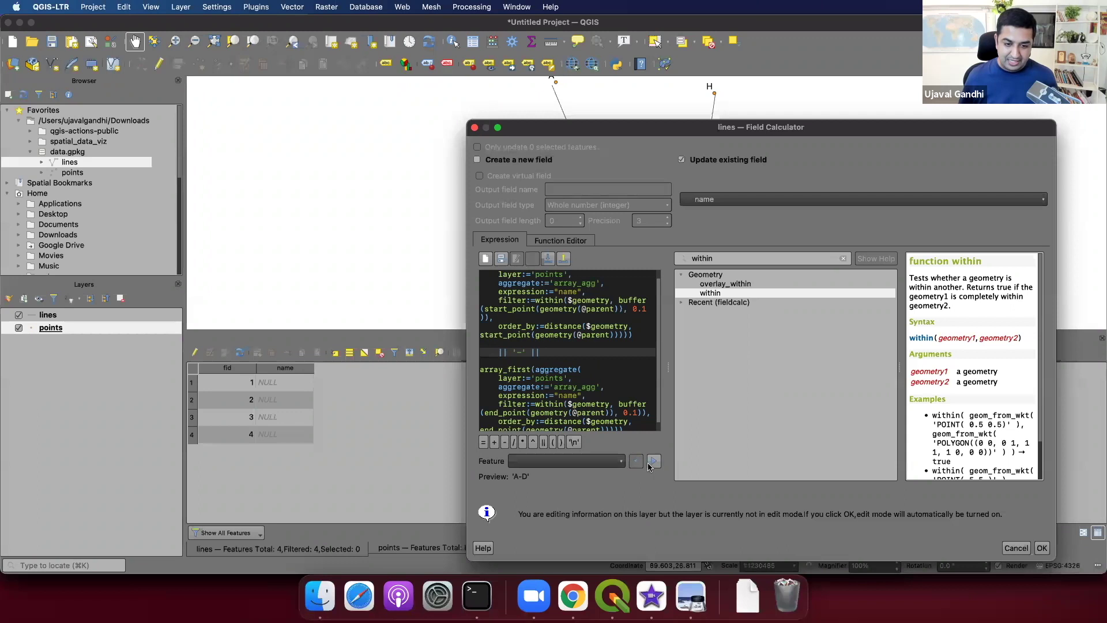
left_click(653, 461)
left_click(655, 464)
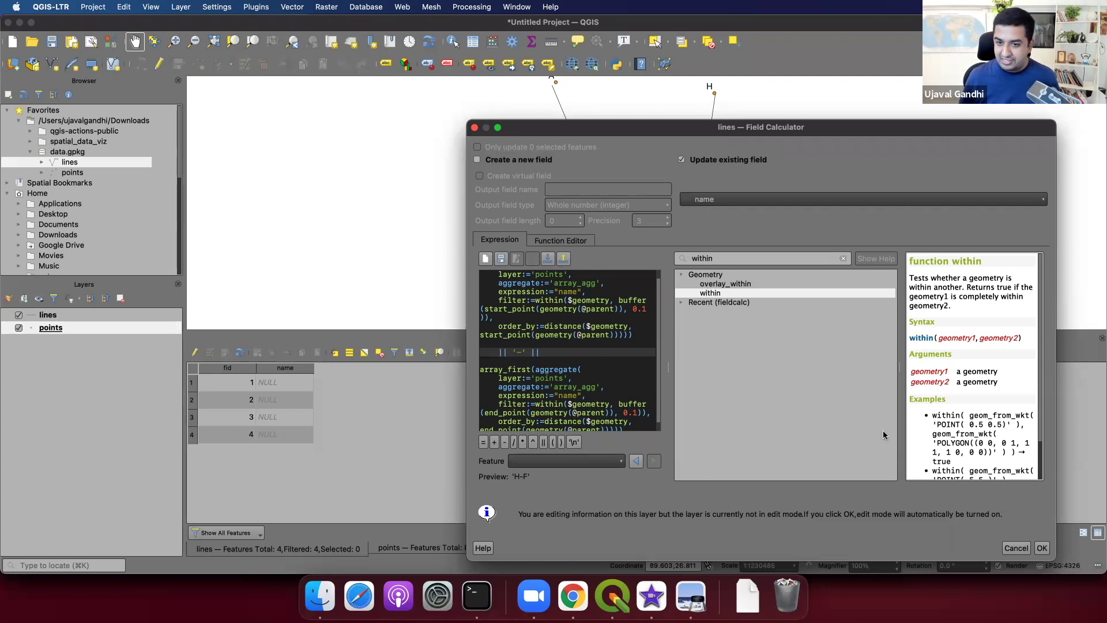
Apply the expression so the lines' name field reads A-D, D-C, D-E, H-F, then select the lines layer.
left_click(1050, 547)
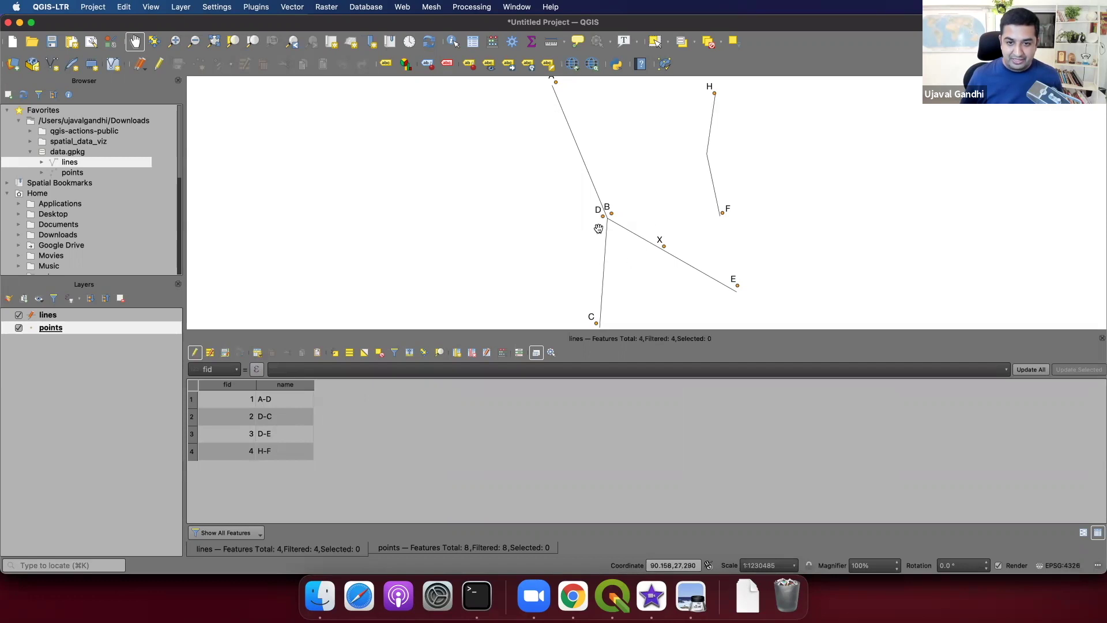
left_click(48, 316)
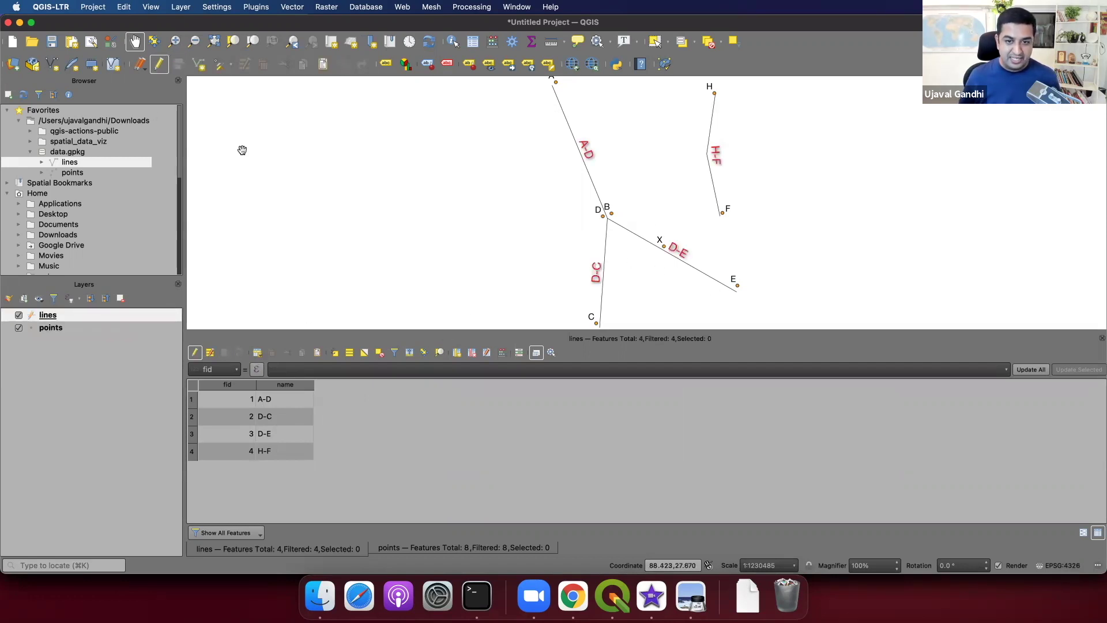